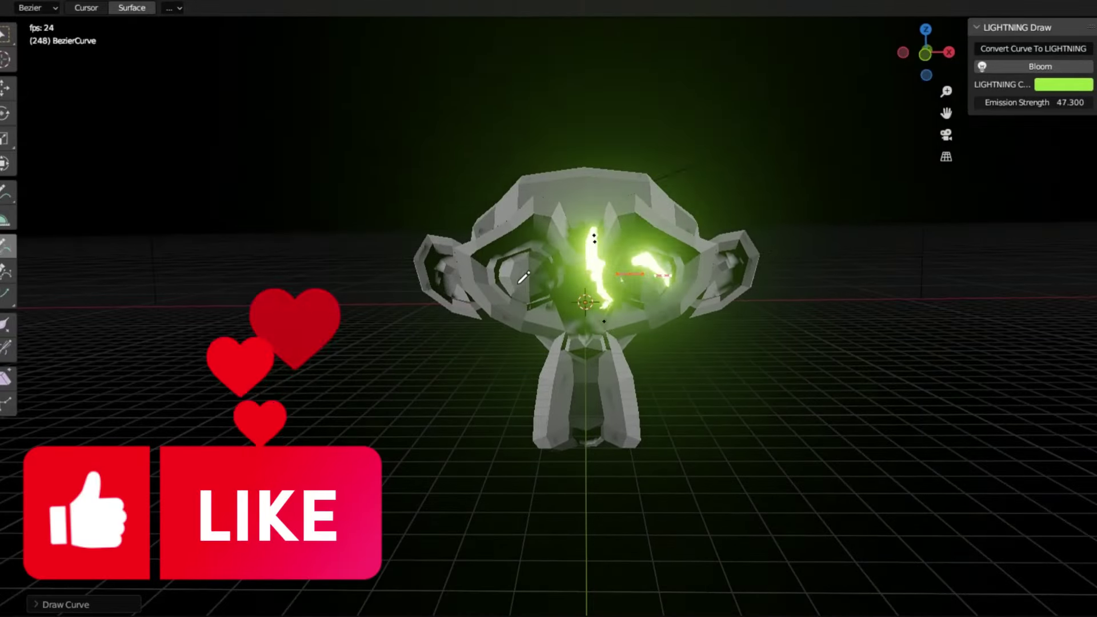
# - Draw six lightning bolts across the monkey head's eyes, ears, cheek and crown
pyautogui.moveTo(544, 276); pyautogui.dragTo(508, 278)
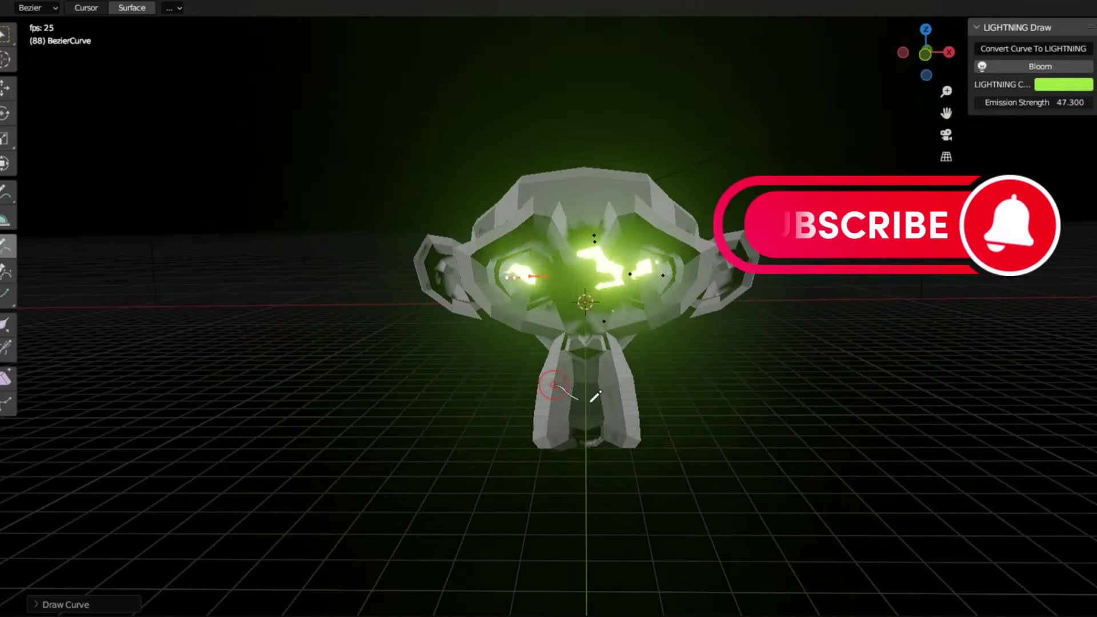
pyautogui.moveTo(851, 173); pyautogui.dragTo(682, 312)
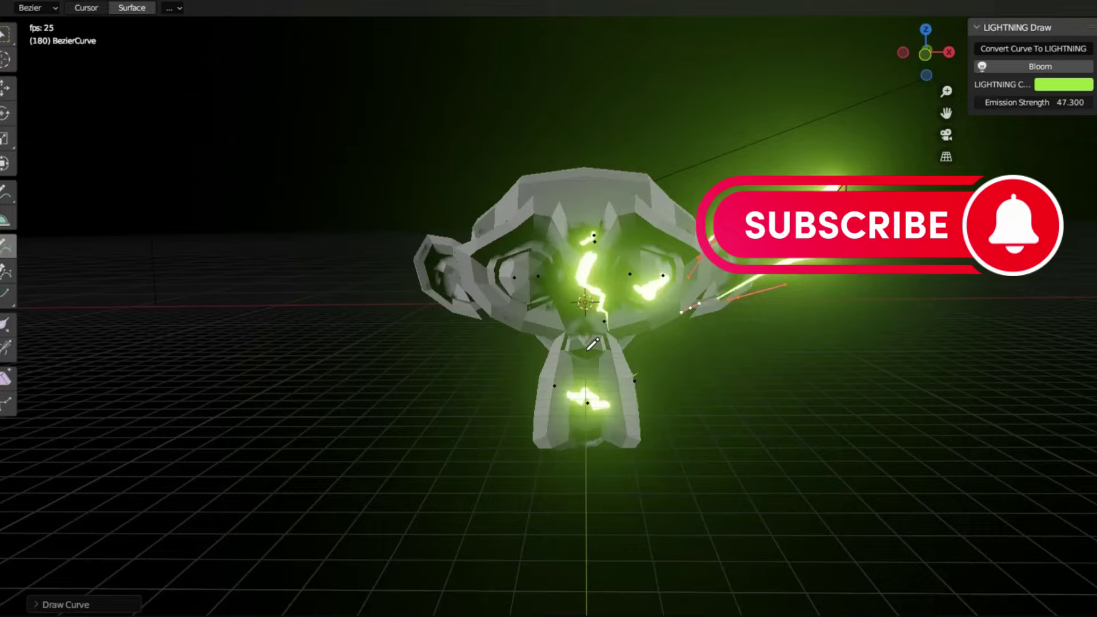
pyautogui.moveTo(374, 199); pyautogui.dragTo(492, 314)
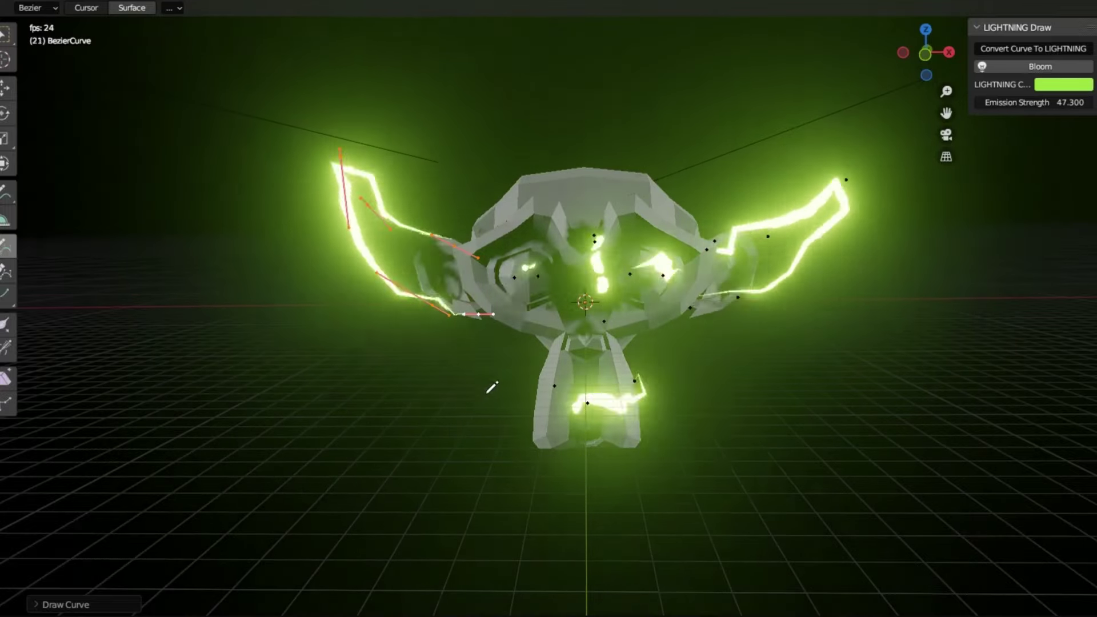
pyautogui.moveTo(521, 165); pyautogui.dragTo(531, 171)
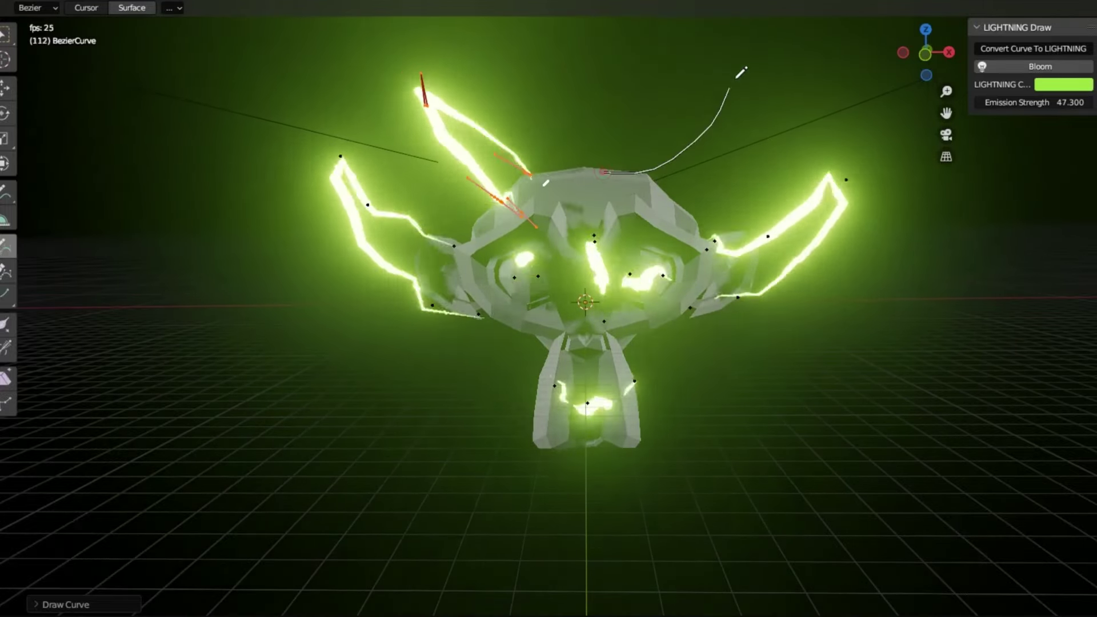
pyautogui.moveTo(741, 72); pyautogui.dragTo(743, 53)
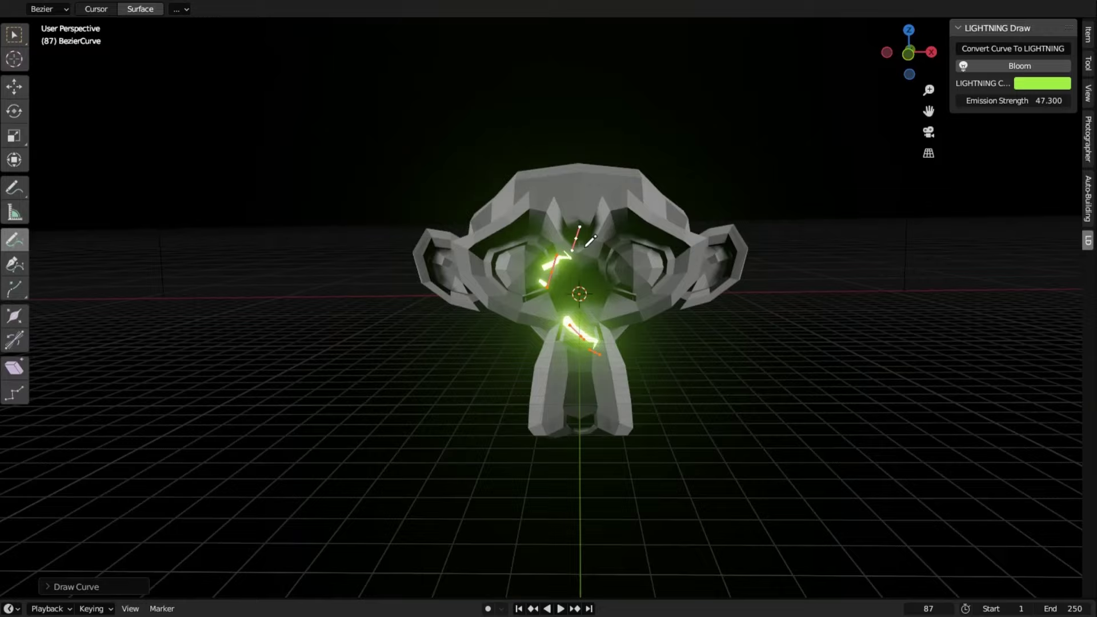
pyautogui.moveTo(648, 281); pyautogui.dragTo(611, 226)
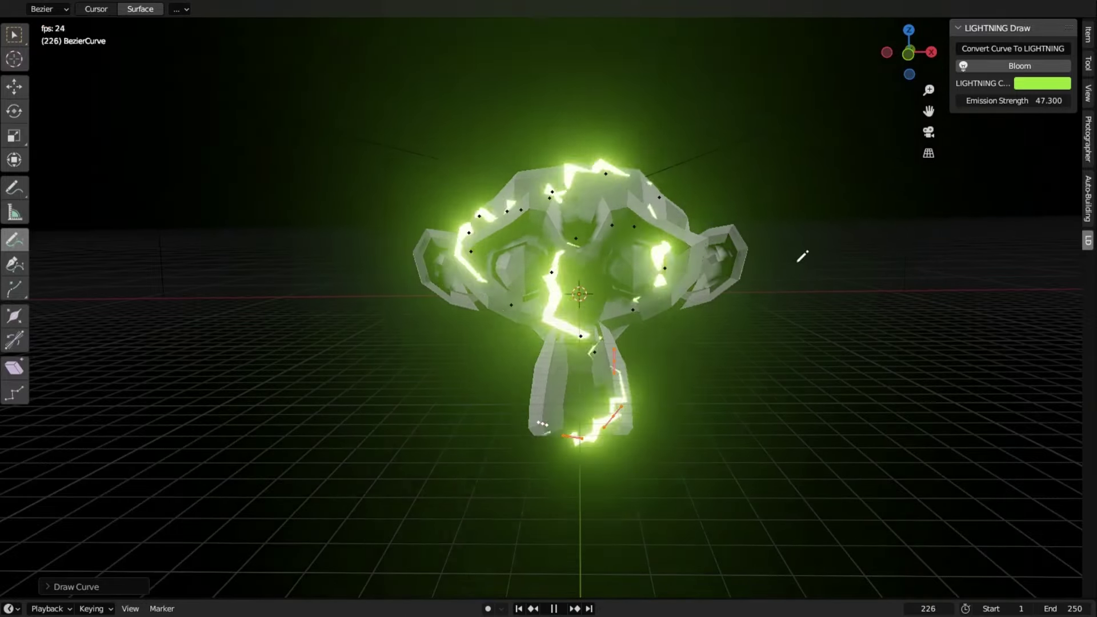
# - Recolour the lightning warm orange, boost its emission strength, and draw a bolt linking the monkeys' hands
pyautogui.click(1028, 84)
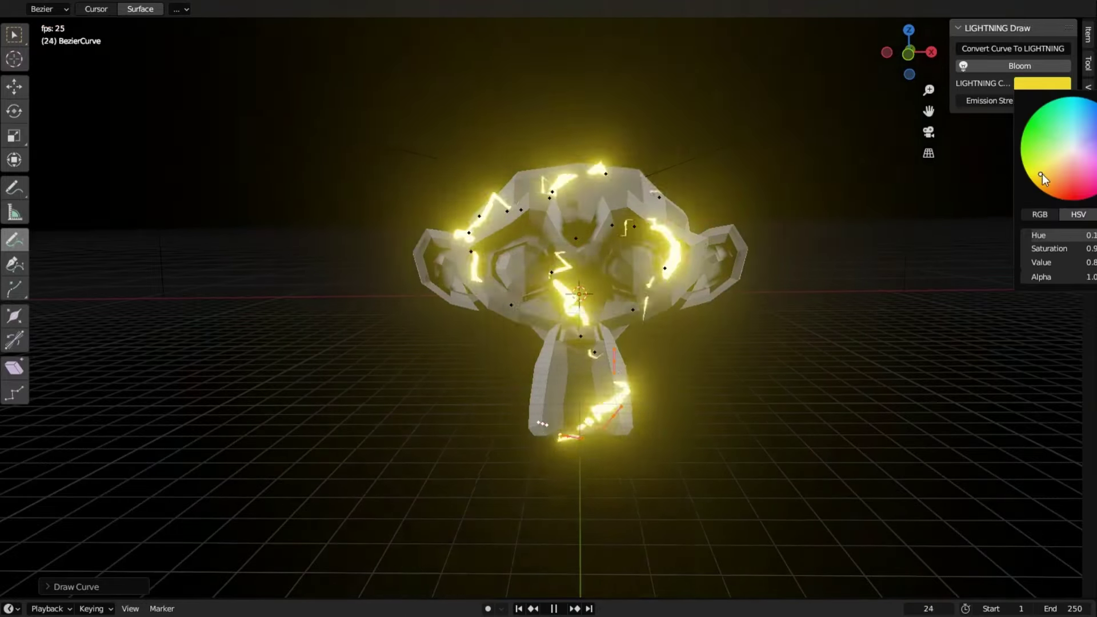
pyautogui.moveTo(1062, 150); pyautogui.dragTo(1043, 162)
pyautogui.moveTo(1070, 117); pyautogui.dragTo(1051, 172)
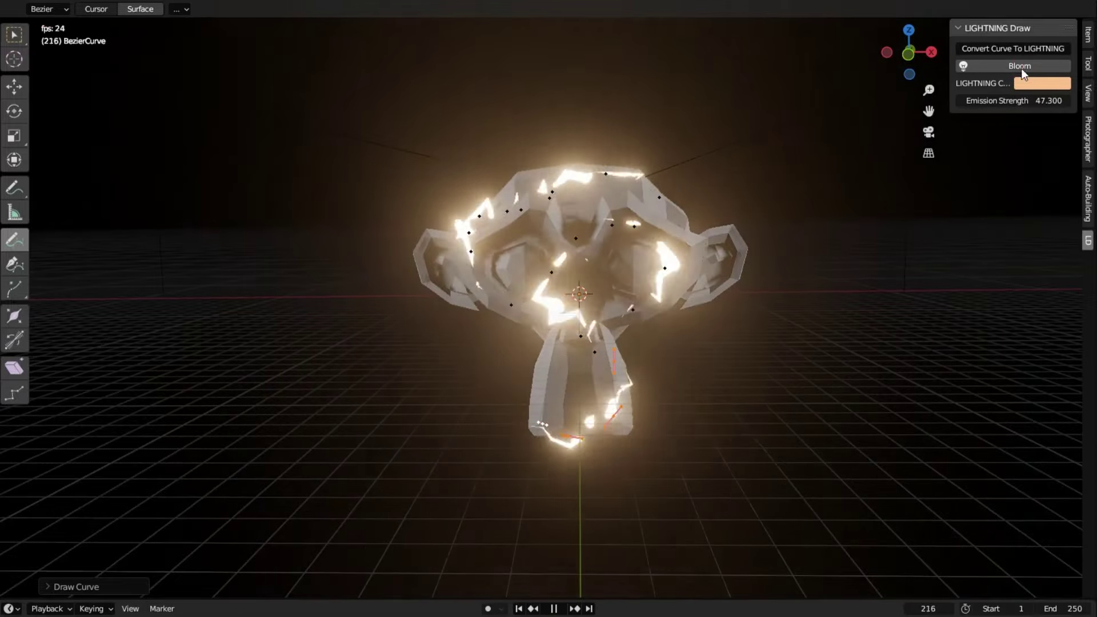
pyautogui.moveTo(1040, 100); pyautogui.dragTo(1086, 101)
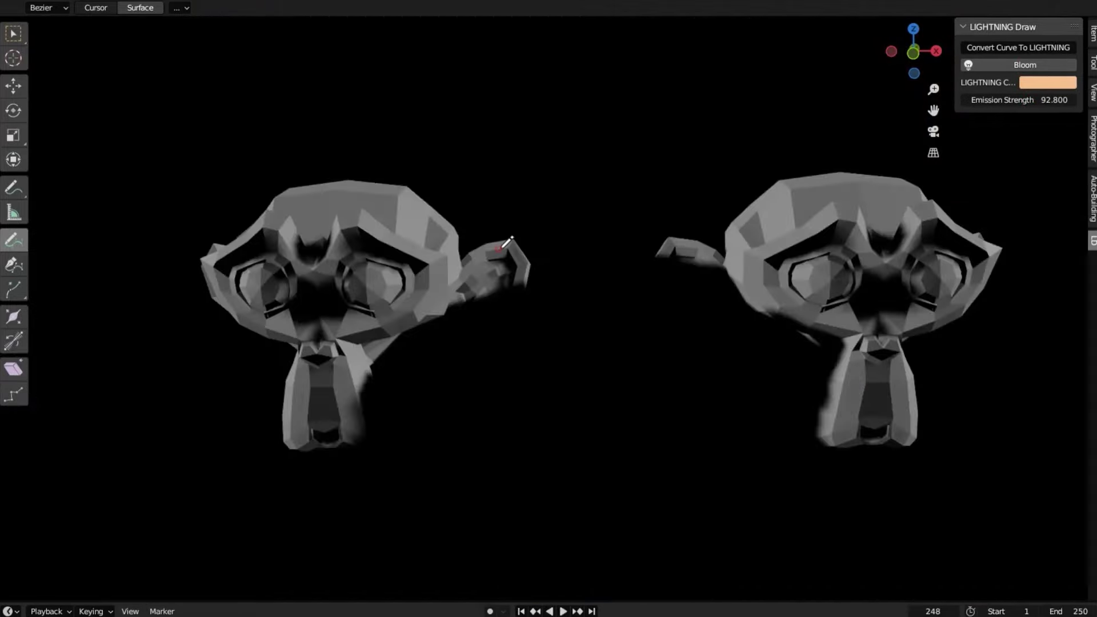
pyautogui.moveTo(505, 244); pyautogui.dragTo(683, 248)
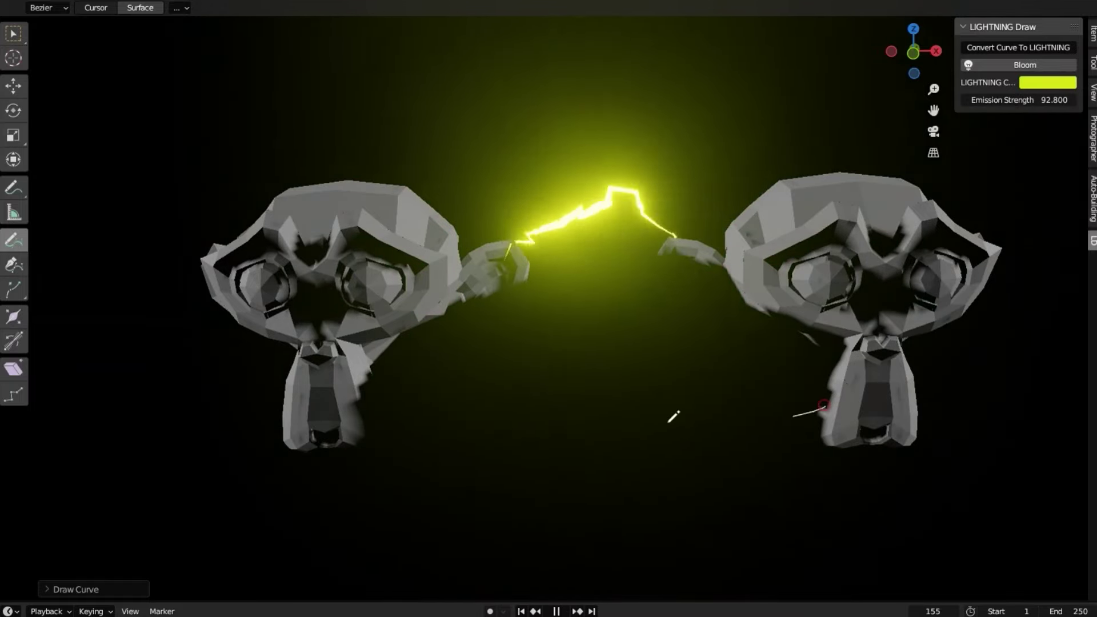
# - Draw four more horizontal lightning bolts spanning the gap between the two monkey heads
pyautogui.moveTo(673, 417); pyautogui.dragTo(388, 434)
pyautogui.moveTo(515, 326); pyautogui.dragTo(667, 324)
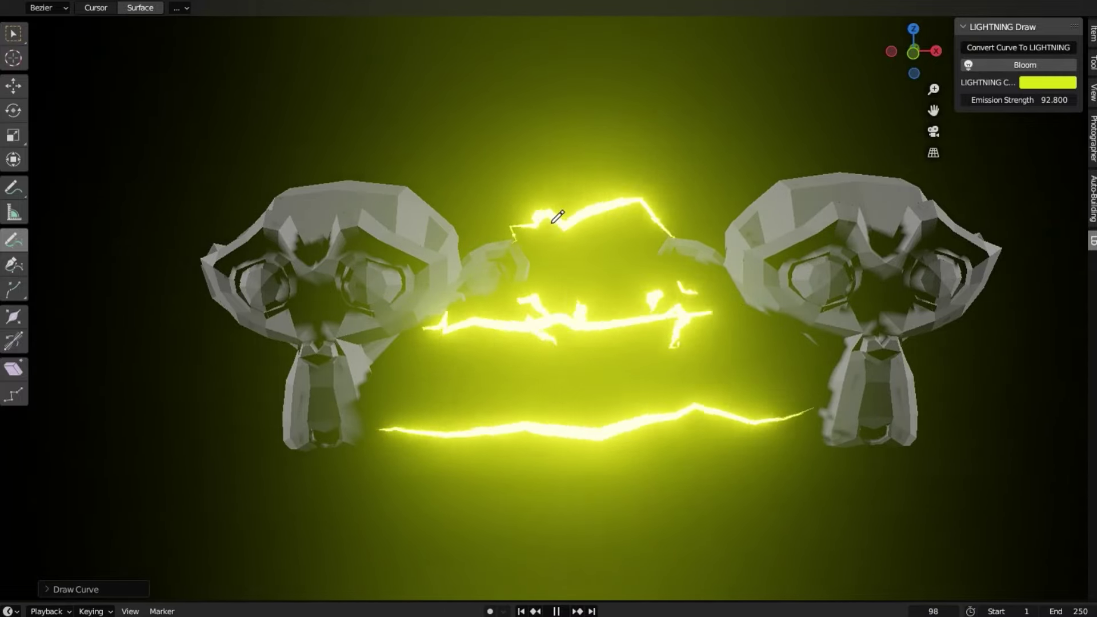
pyautogui.moveTo(417, 151); pyautogui.dragTo(235, 231)
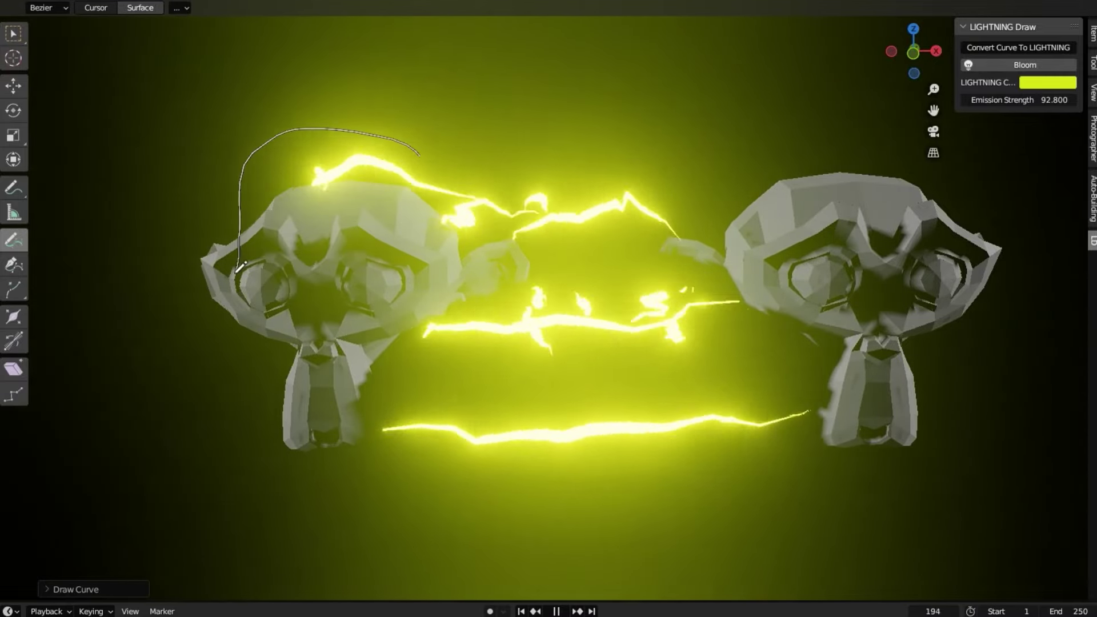
pyautogui.moveTo(650, 183); pyautogui.dragTo(877, 103)
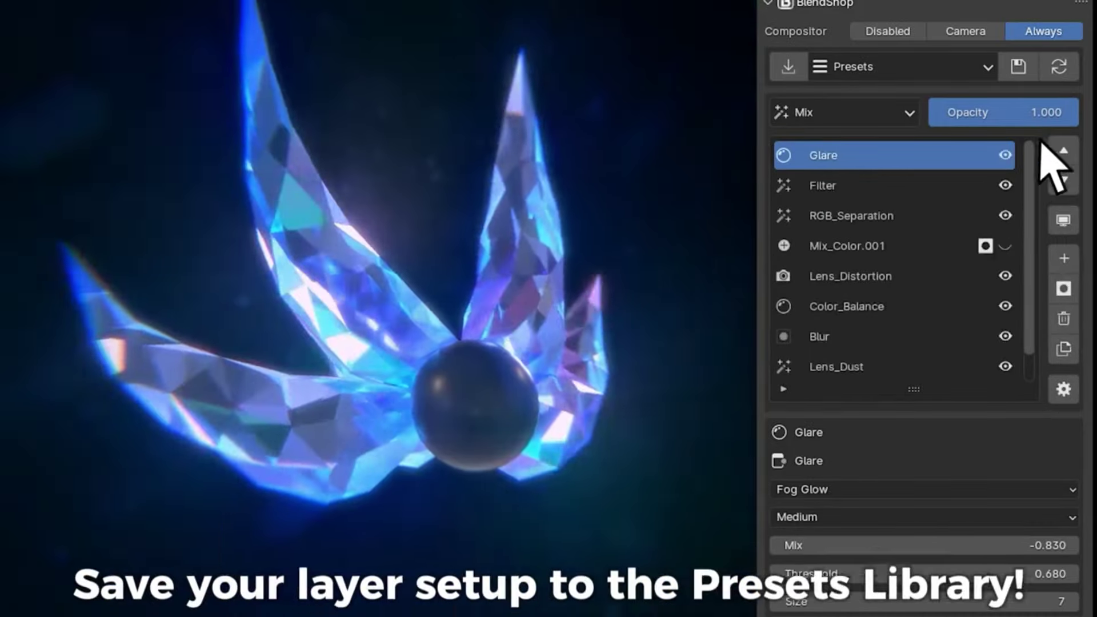
# - Save the crystal render's layer stack as a BlendShop preset, load it, and change the Mix blend mode
pyautogui.click(1018, 66)
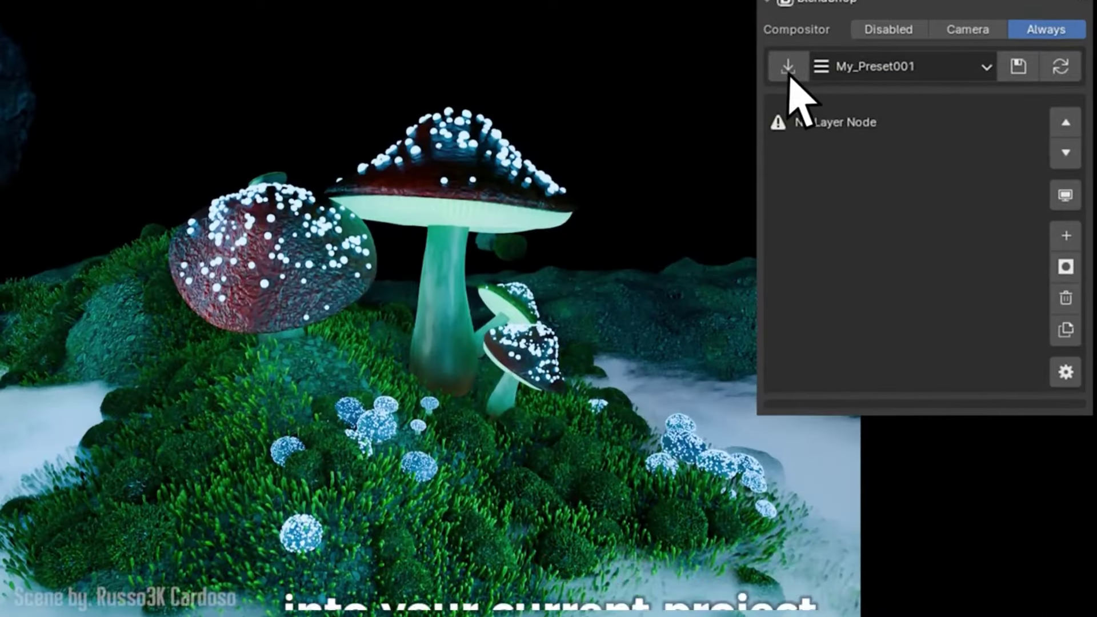
pyautogui.click(789, 73)
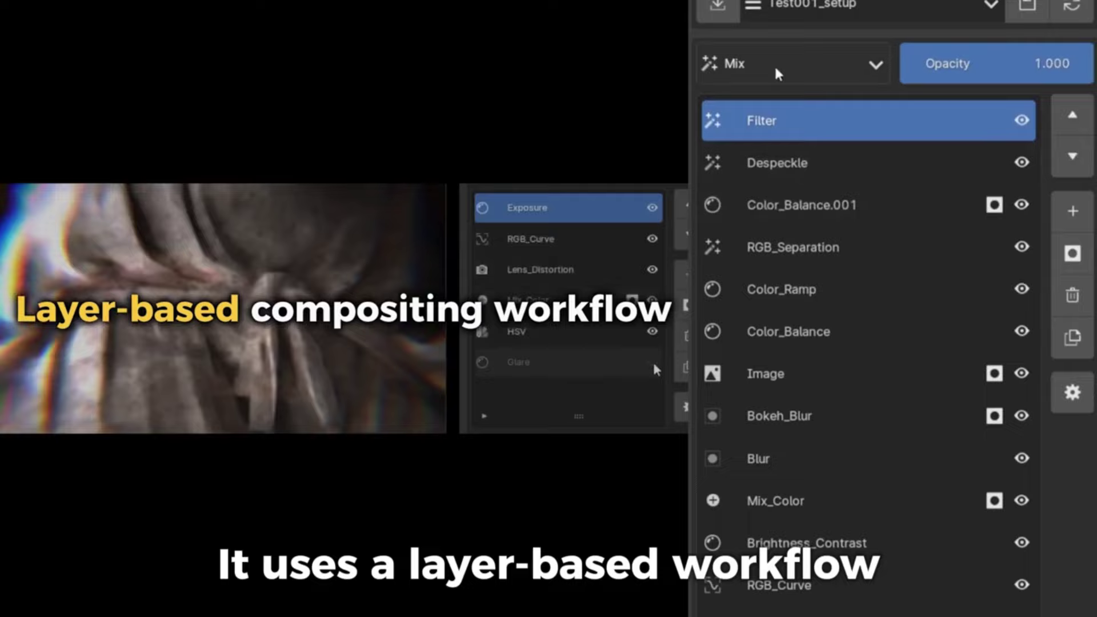
pyautogui.click(777, 73)
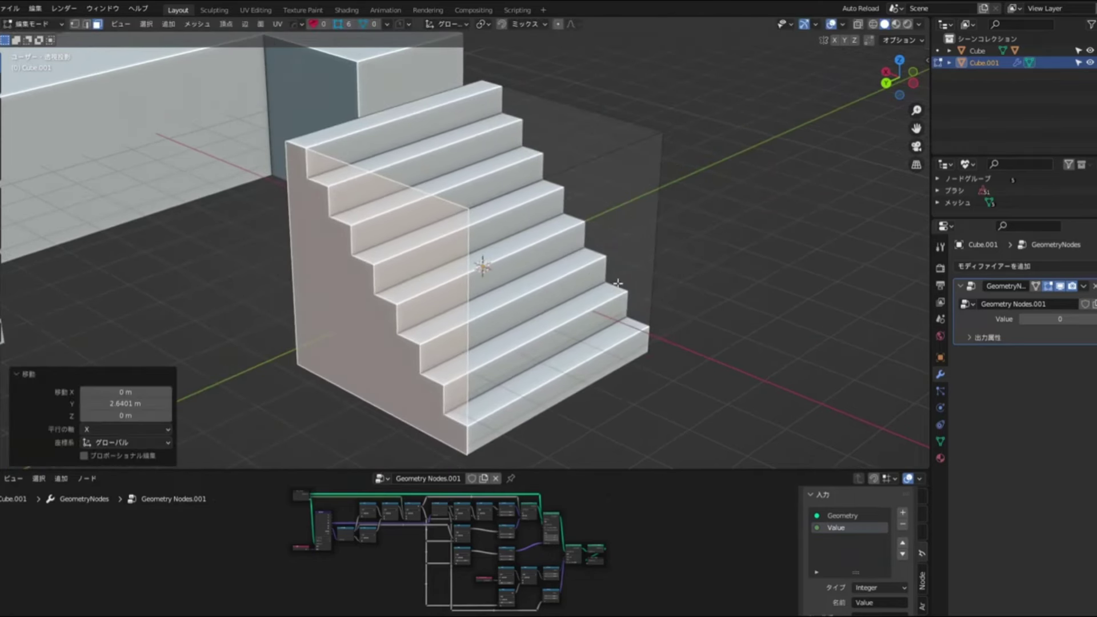
# - Set the staircase's GeometryNodes Value to 0 and move the stairs beside the building
pyautogui.press('Tab')
pyautogui.moveTo(1029, 319); pyautogui.dragTo(1038, 318)
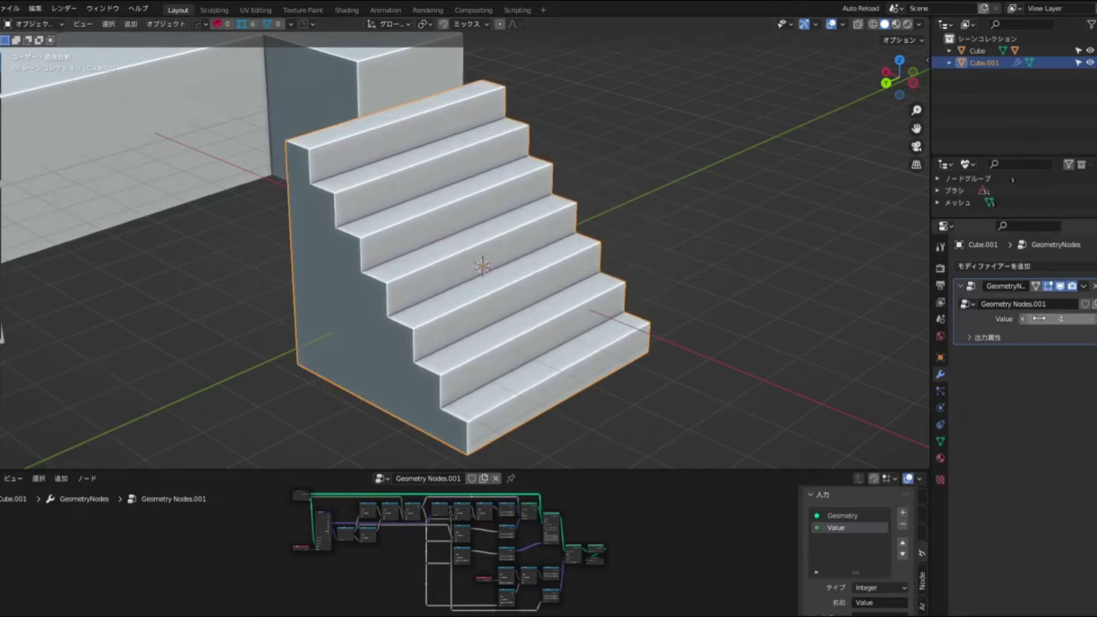
pyautogui.write('0')
pyautogui.press('Return')
pyautogui.scroll(-3, 547, 251)
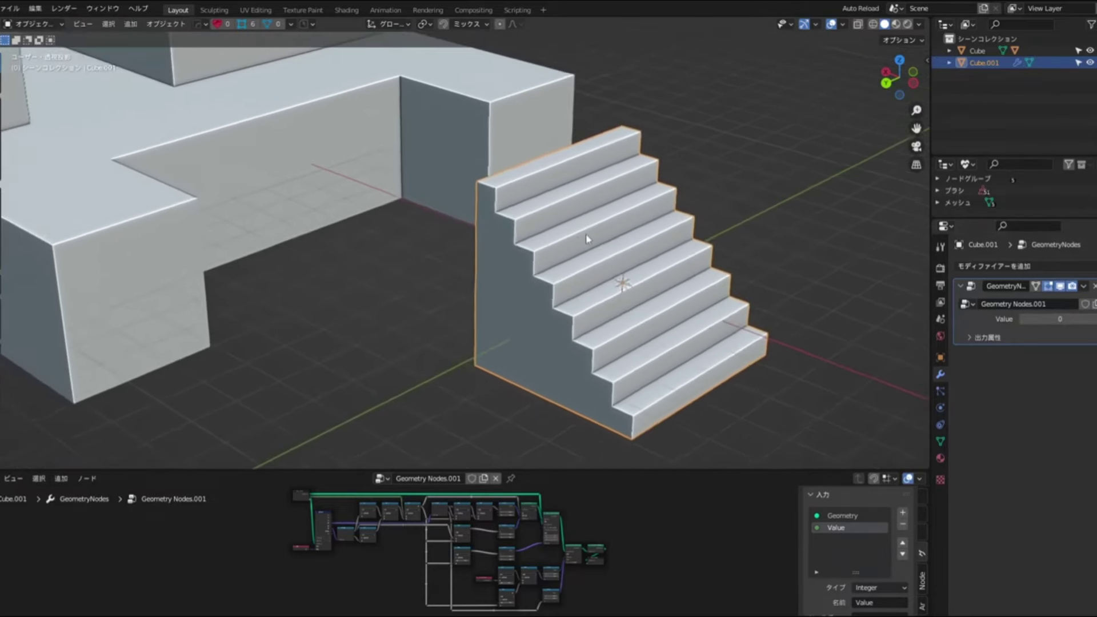
pyautogui.press('g')
pyautogui.click(398, 238)
# - In Edit Mode, stretch the staircase faces along the Y axis
pyautogui.press('Tab')
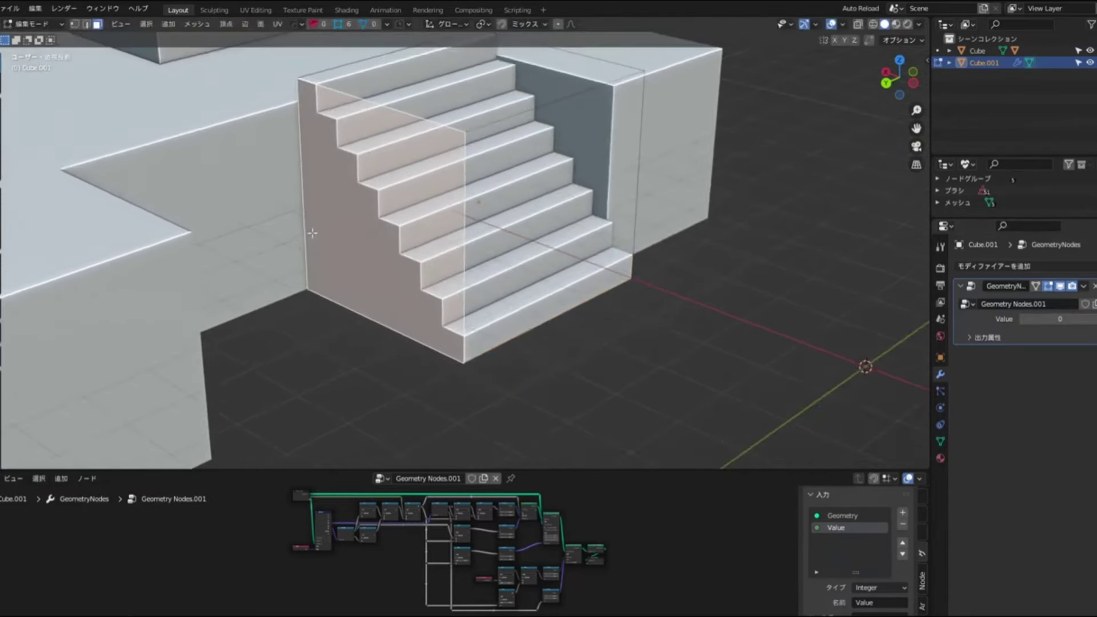
pyautogui.scroll(3, 406, 245)
pyautogui.press('g')
pyautogui.press('y')
pyautogui.click(359, 263)
# - Invert the face selection, shift those faces along X and lower them on Z
pyautogui.hotkey('ctrl', 'i')
pyautogui.press('g')
pyautogui.press('x')
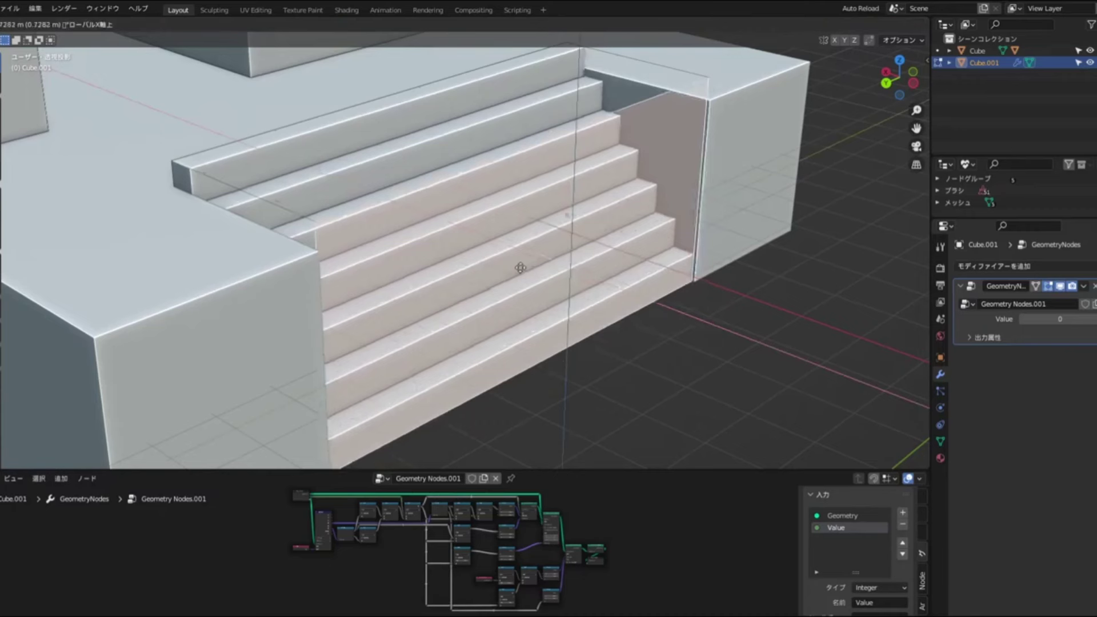
pyautogui.press('g')
pyautogui.press('z')
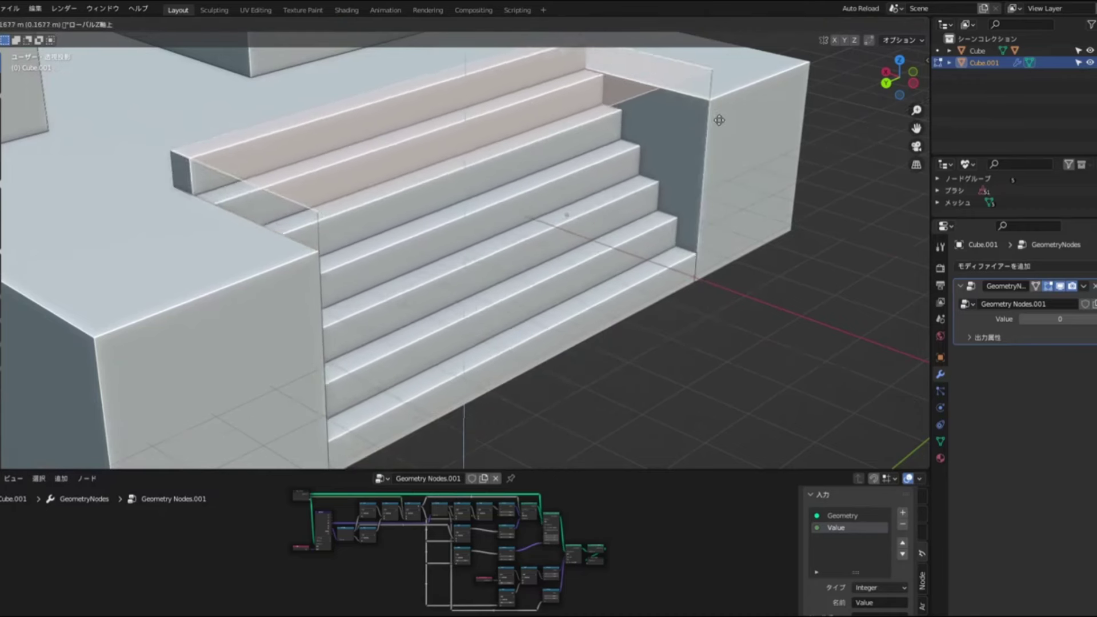
pyautogui.click(663, 149)
pyautogui.moveTo(663, 149)
pyautogui.mouseDown(button='middle')
pyautogui.moveTo(693, 204)
pyautogui.moveTo(628, 189)
pyautogui.mouseUp(button='middle')
pyautogui.press('Tab')
pyautogui.scroll(-5, 543, 188)
# - Duplicate the staircase upward on Z, scale the copy, and slide it against the wall
pyautogui.hotkey('shift', 'd')
pyautogui.press('z')
pyautogui.click(662, 171)
pyautogui.press('s')
pyautogui.click(722, 219)
pyautogui.press('g')
pyautogui.click(469, 180)
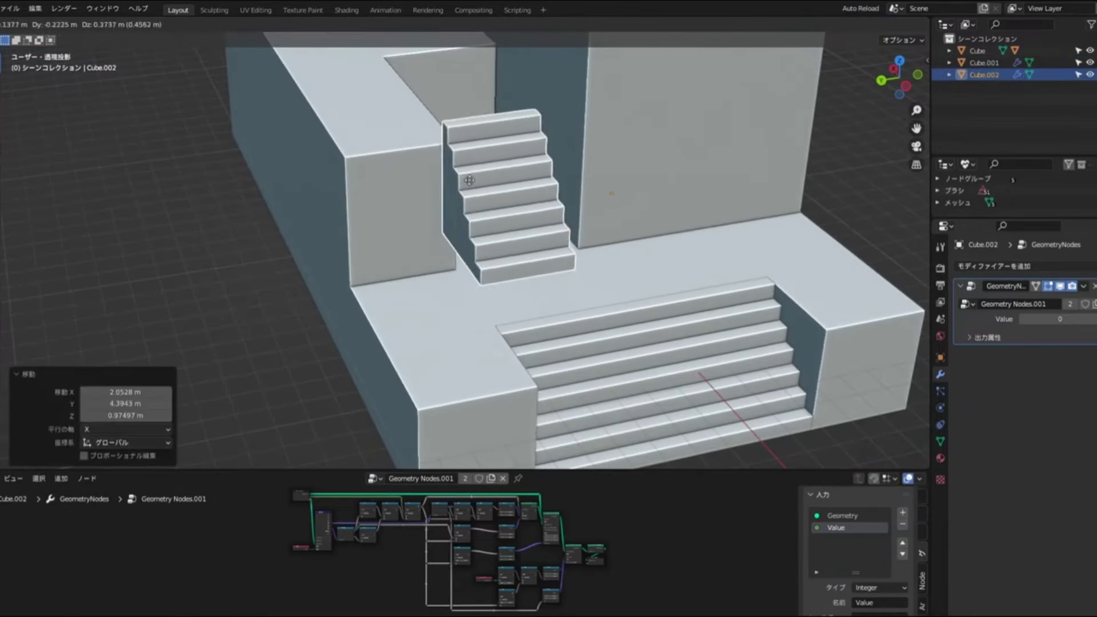
pyautogui.scroll(3, 481, 158)
pyautogui.moveTo(482, 157)
pyautogui.keyDown('shift'); pyautogui.mouseDown(button='middle')
pyautogui.moveTo(477, 221)
pyautogui.moveTo(437, 205)
pyautogui.mouseUp(button='middle'); pyautogui.keyUp('shift')
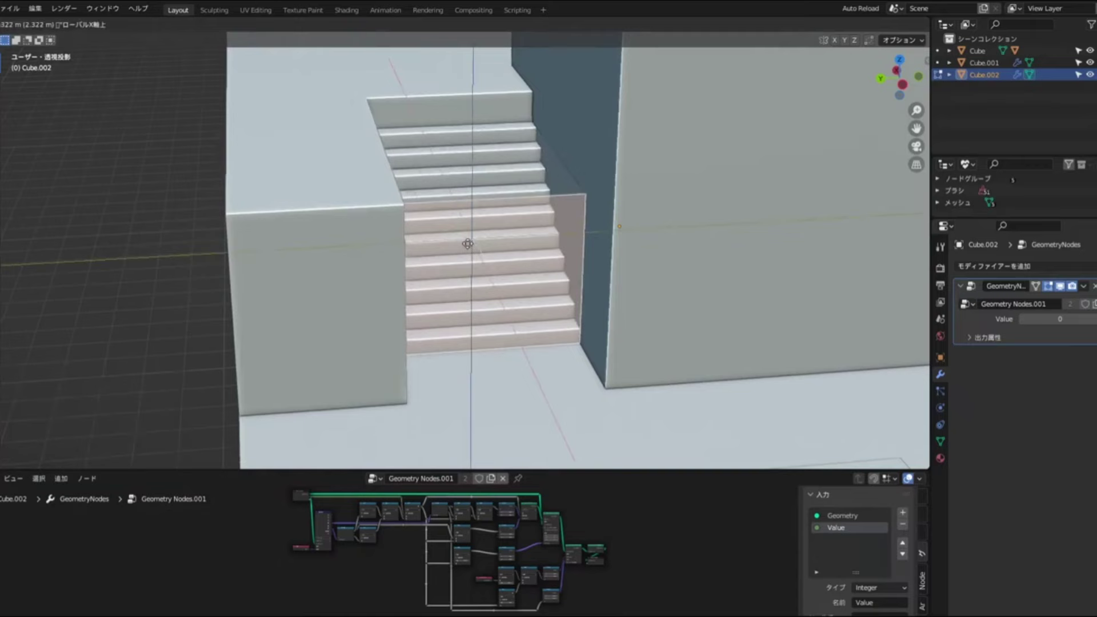
# - Raise the third staircase into the upper gap and slide it along X
pyautogui.press('z')
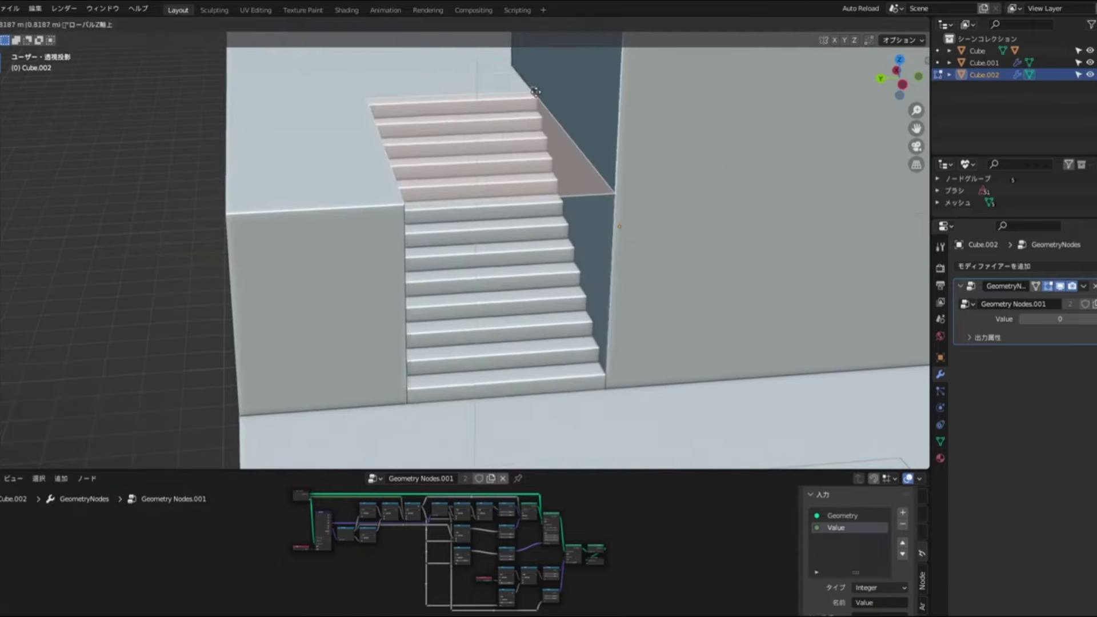
pyautogui.click(535, 92)
pyautogui.scroll(-3, 535, 92)
pyautogui.moveTo(535, 92); pyautogui.dragTo(557, 170, button='middle')
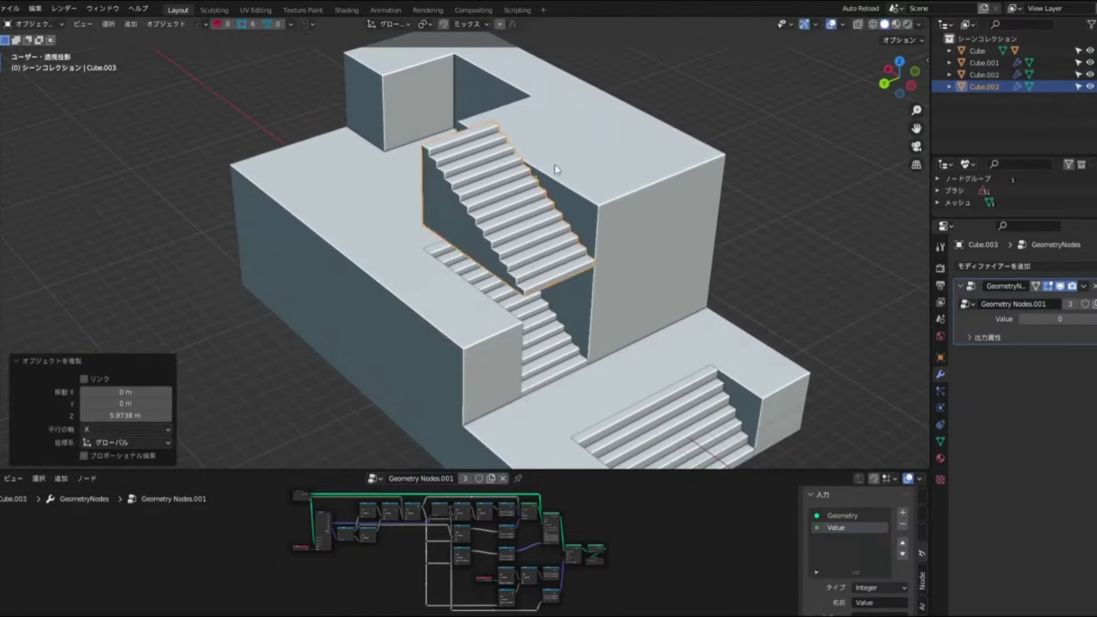
pyautogui.click(450, 112)
pyautogui.scroll(3, 449, 111)
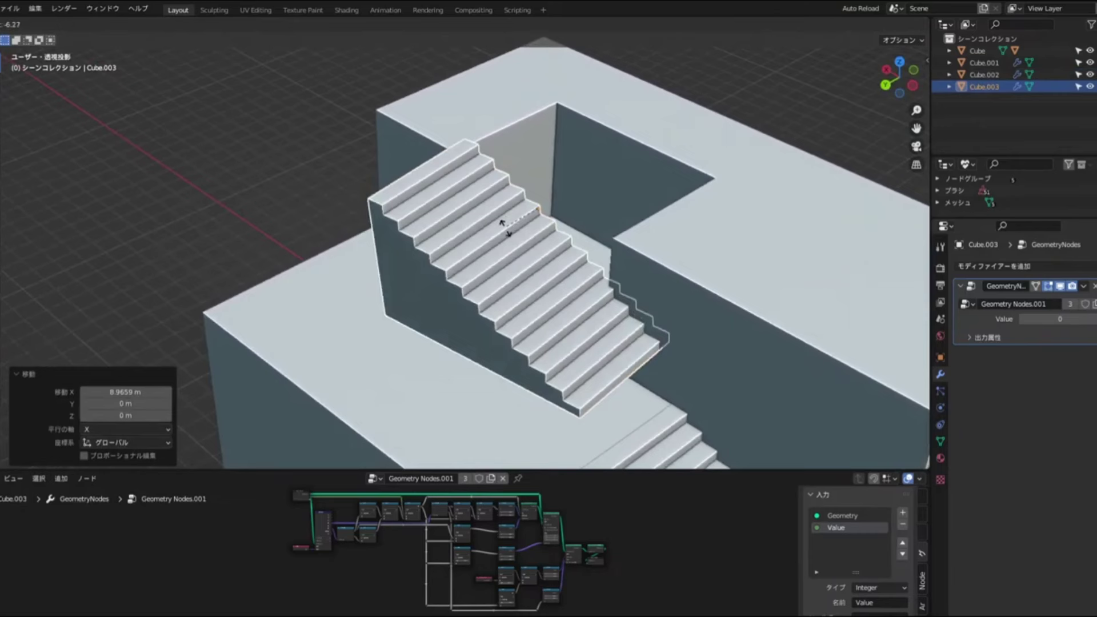
# - Rotate the stairs a quarter turn about Z and slide them along X
pyautogui.press('g')
pyautogui.press('z')
pyautogui.press('Return')
pyautogui.moveTo(482, 221); pyautogui.dragTo(542, 216, button='middle')
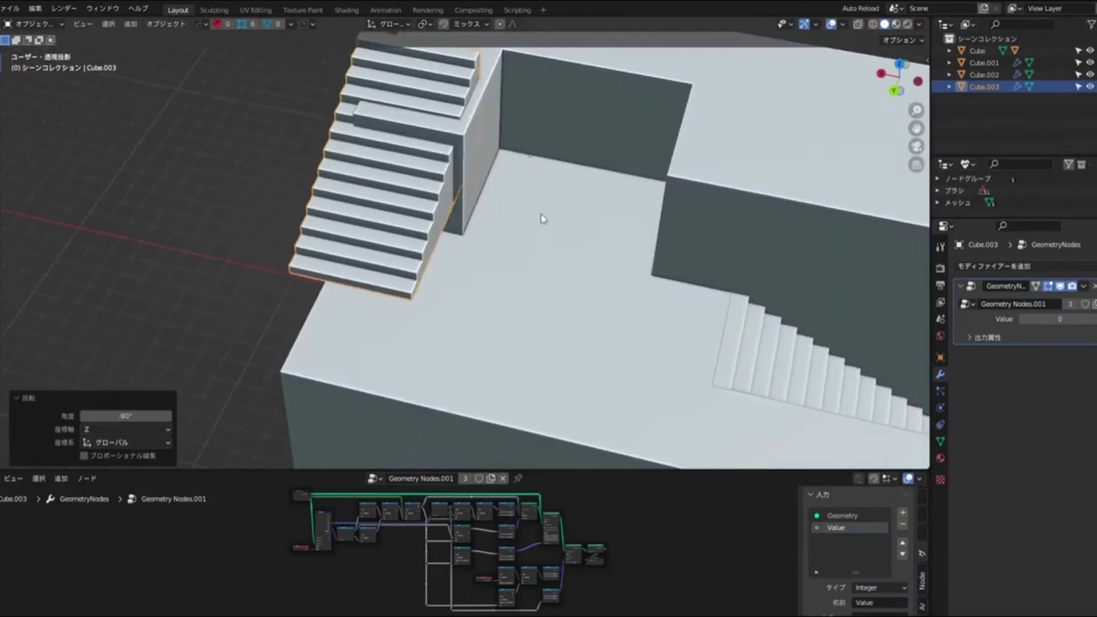
pyautogui.press('g')
pyautogui.press('x')
pyautogui.click(668, 183)
pyautogui.moveTo(698, 160); pyautogui.dragTo(557, 230, button='middle')
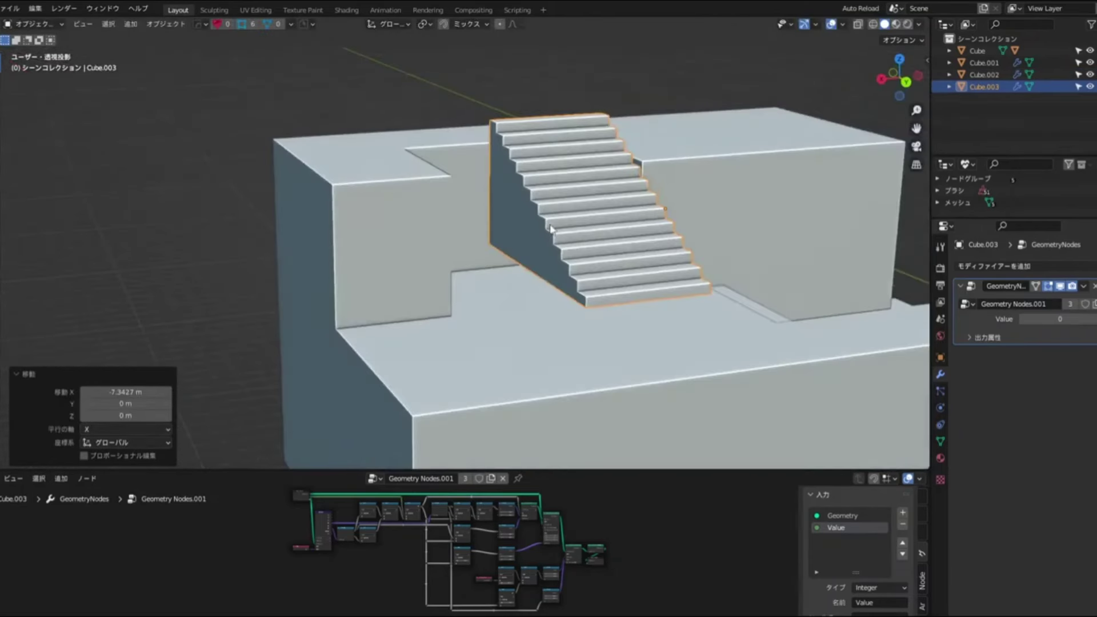
# - Nudge the stairs along X and Y, then raise them on Z into the block's opening
pyautogui.press('g')
pyautogui.press('x')
pyautogui.scroll(3, 503, 279)
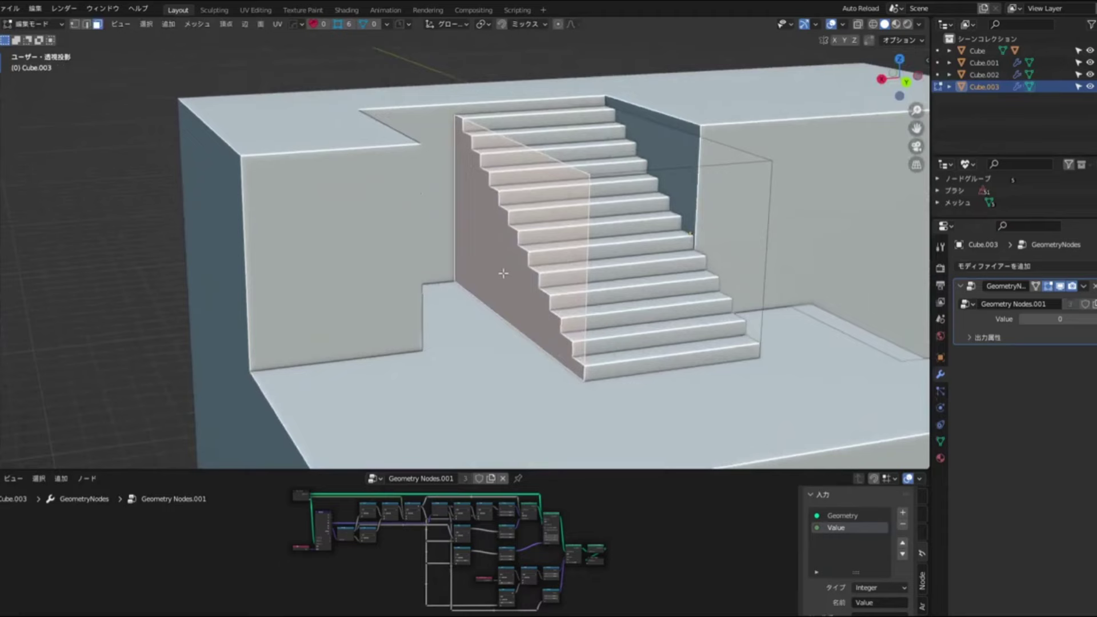
pyautogui.moveTo(534, 348); pyautogui.dragTo(577, 309, button='middle')
pyautogui.press('g')
pyautogui.press('y')
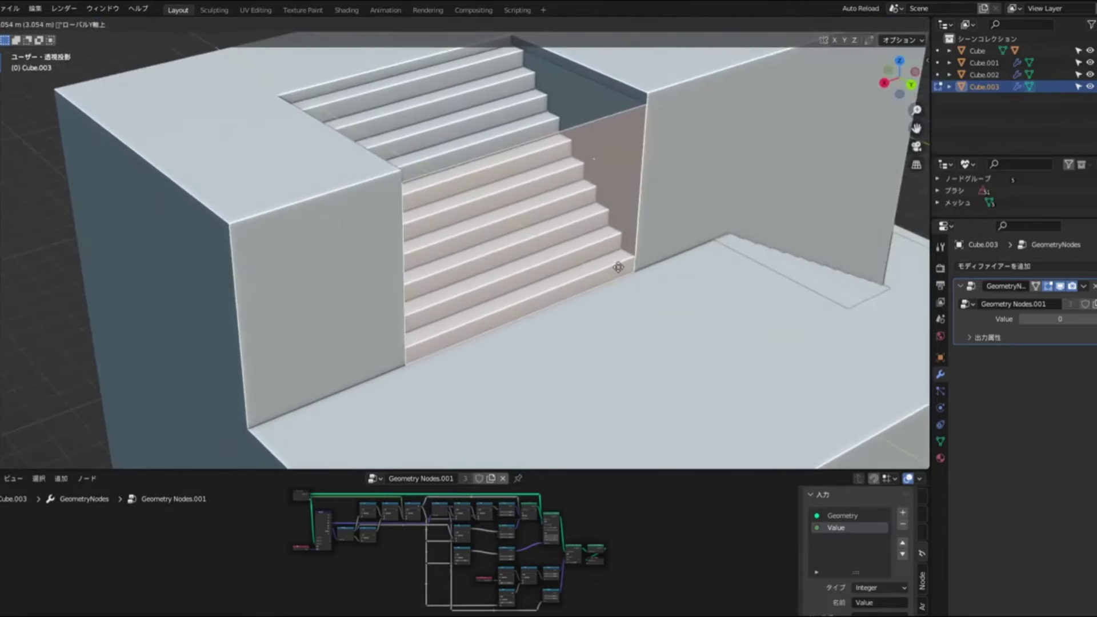
pyautogui.press('g')
pyautogui.press('z')
pyautogui.click(603, 86)
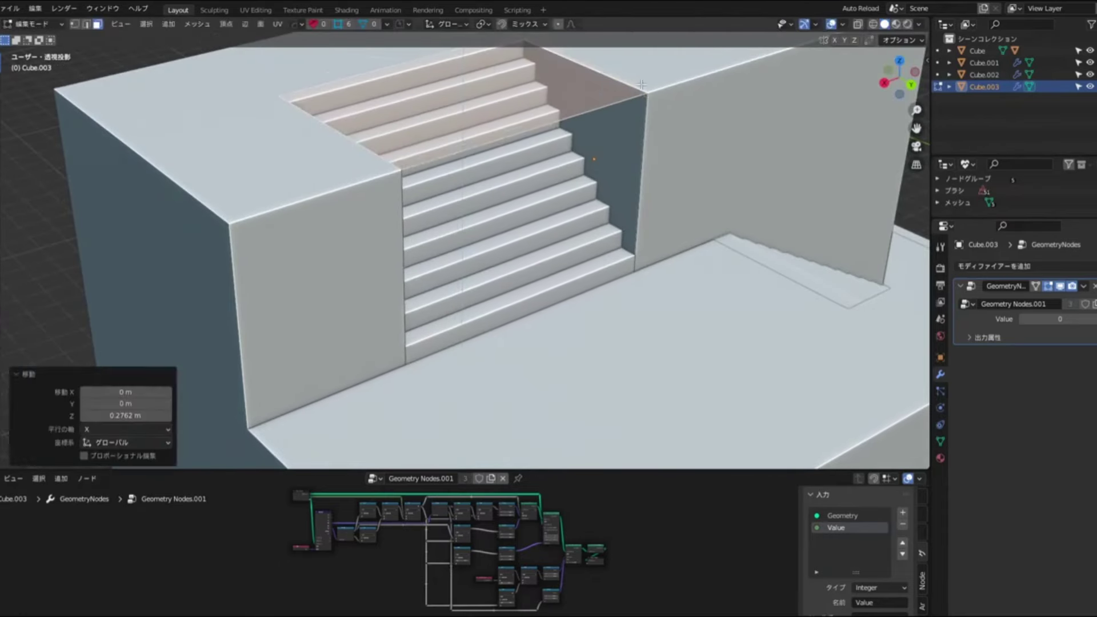
pyautogui.scroll(-2, 602, 86)
pyautogui.scroll(-4, 558, 167)
pyautogui.scroll(2, 516, 182)
pyautogui.moveTo(515, 181)
pyautogui.mouseDown(button='middle')
pyautogui.moveTo(517, 202)
pyautogui.moveTo(487, 199)
pyautogui.mouseUp(button='middle')
# - Set all four cubes' origins to geometry, then select the base Cube and Cube.001
pyautogui.press('a')
pyautogui.click(165, 24)
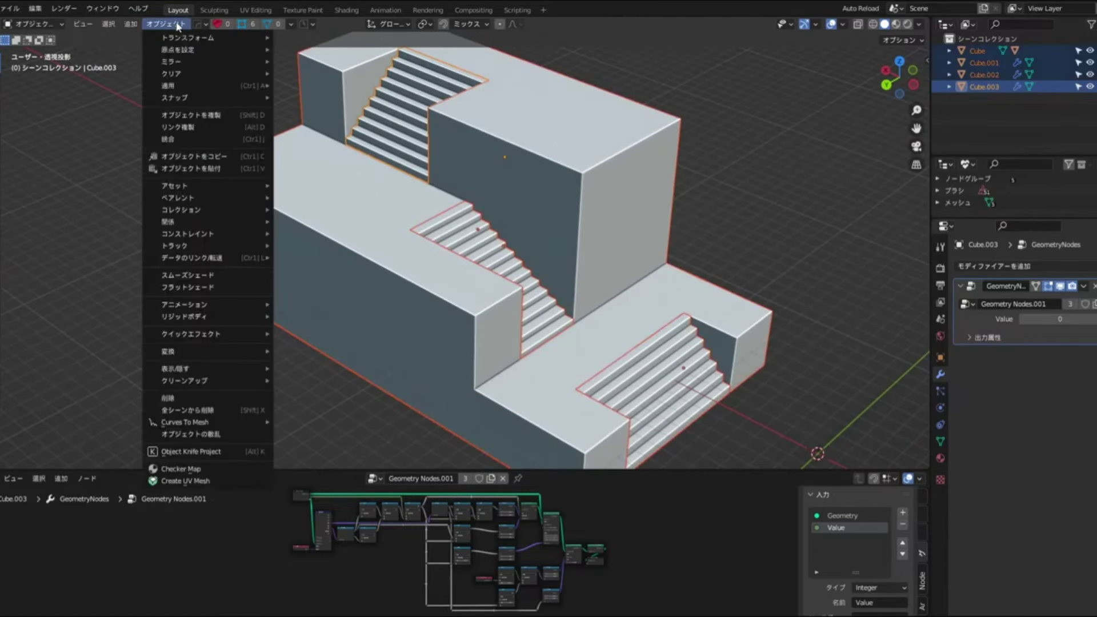
pyautogui.moveTo(193, 50)
pyautogui.click(320, 61)
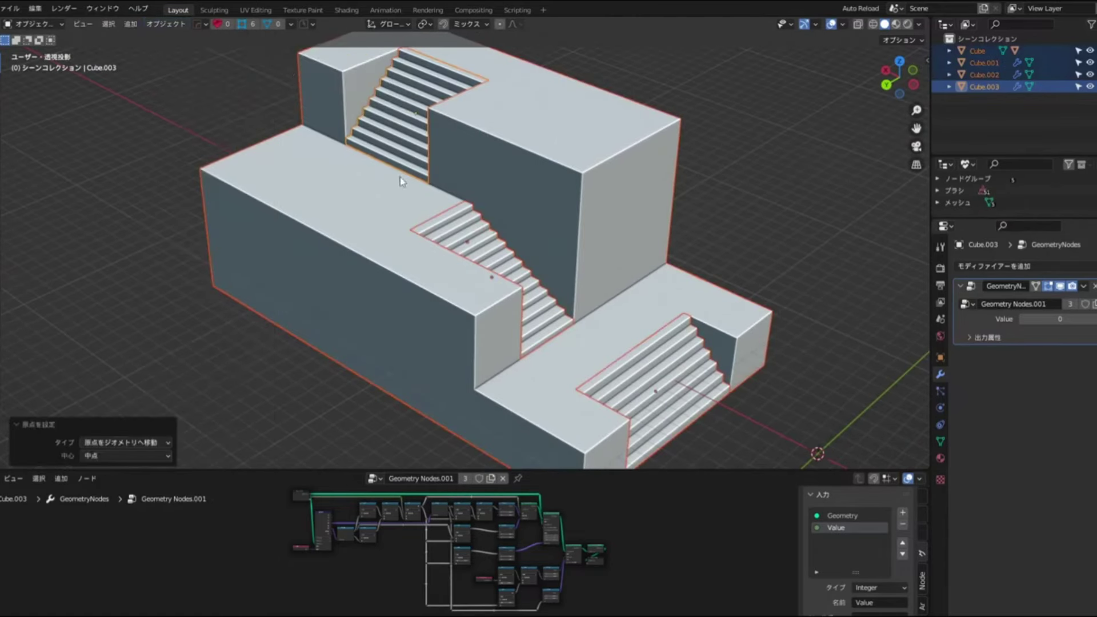
pyautogui.moveTo(403, 178); pyautogui.dragTo(519, 223, button='middle')
pyautogui.hotkey('ctrl', 'z')
pyautogui.hotkey('ctrl', 'z')
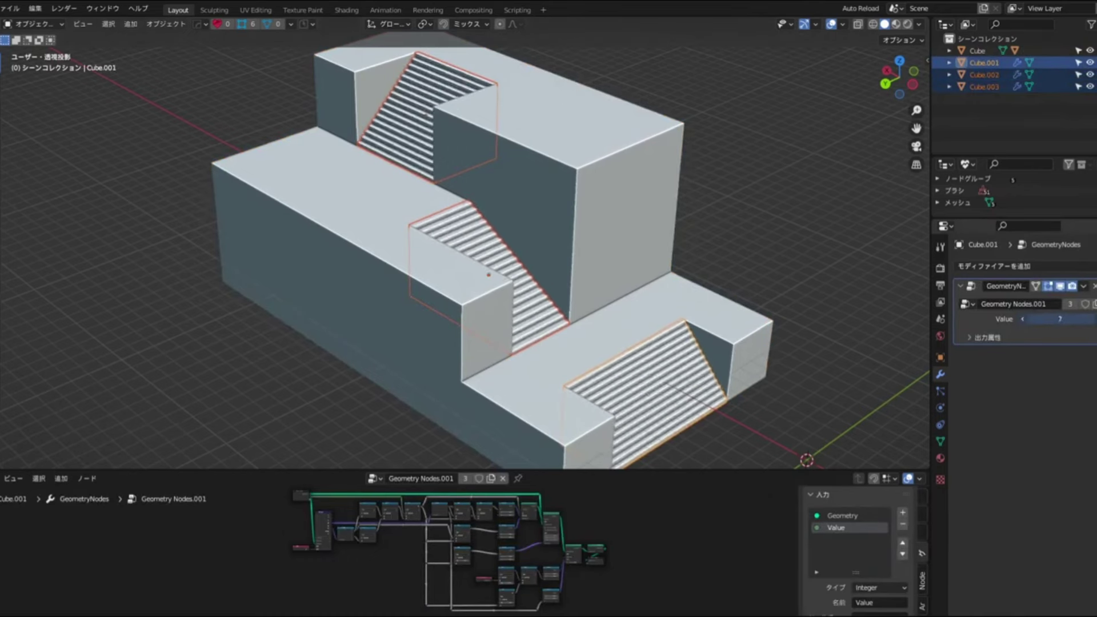
pyautogui.click(592, 337)
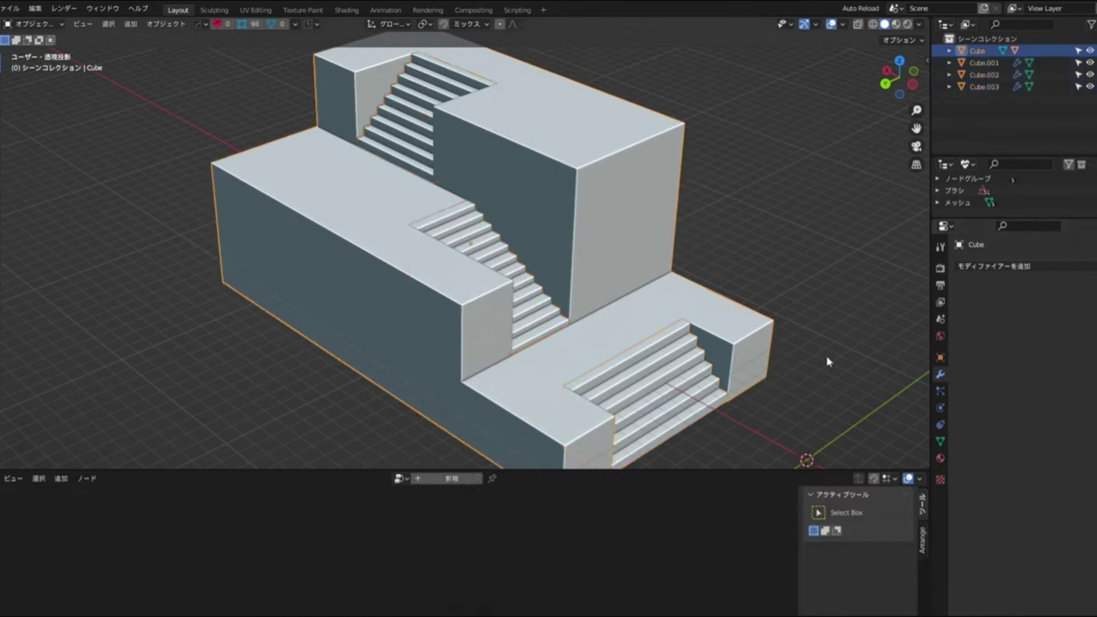
pyautogui.click(707, 369)
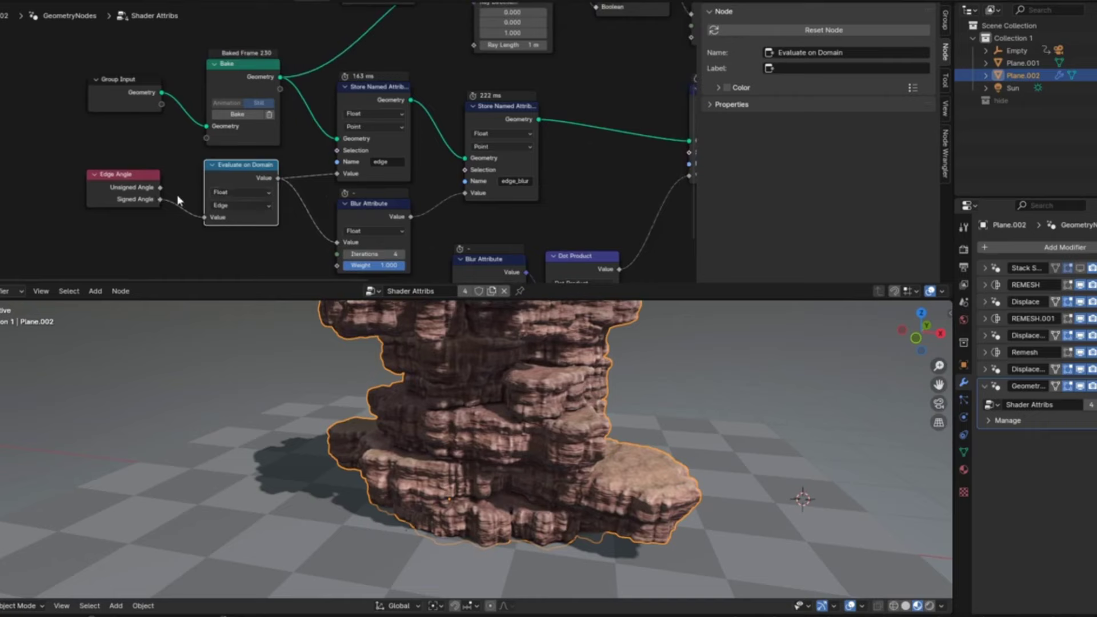
# - Inspect the Store Named Attribute node in the rock generator's Geometry Nodes tree
pyautogui.click(355, 152)
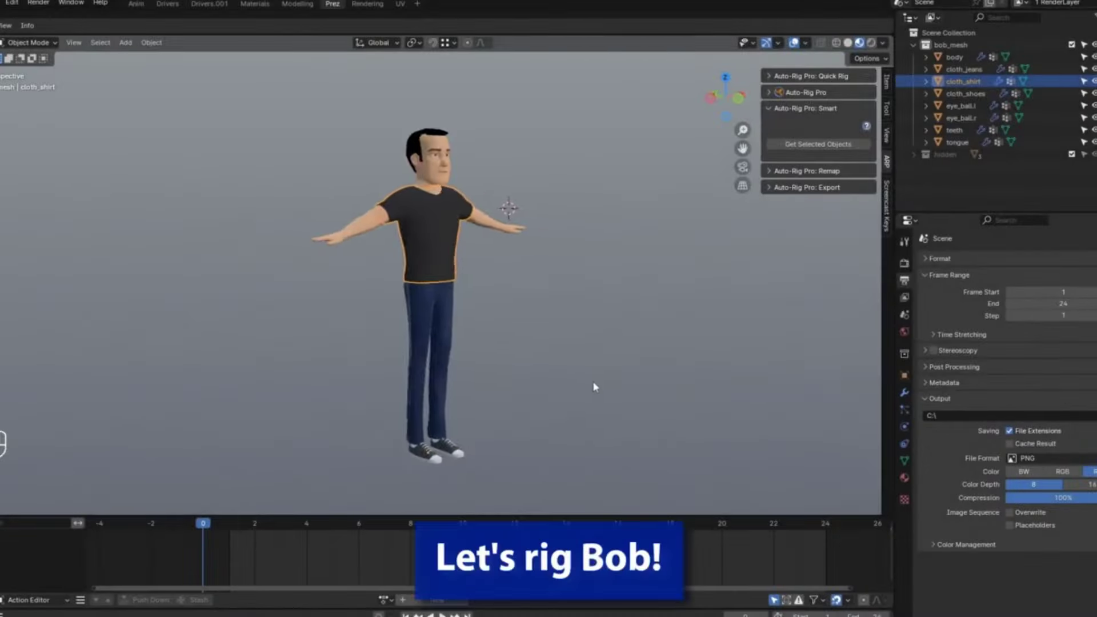
# - Set up Auto-Rig Pro Smart Full Body markers, adjusting them and adding ankle markers
pyautogui.moveTo(594, 387); pyautogui.dragTo(488, 347, button='middle')
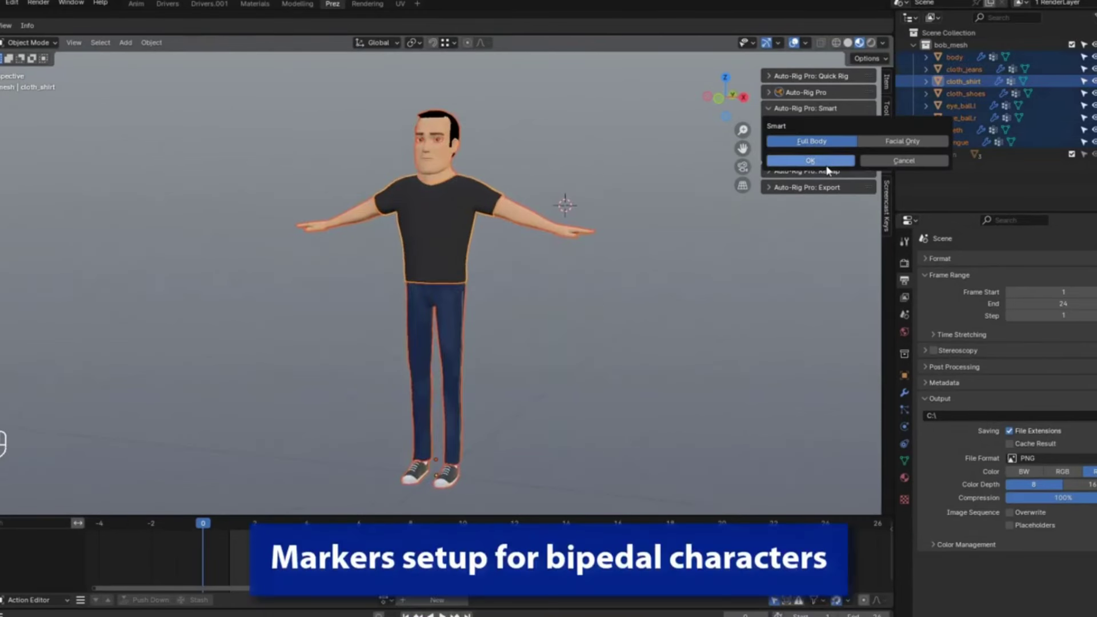
pyautogui.click(826, 163)
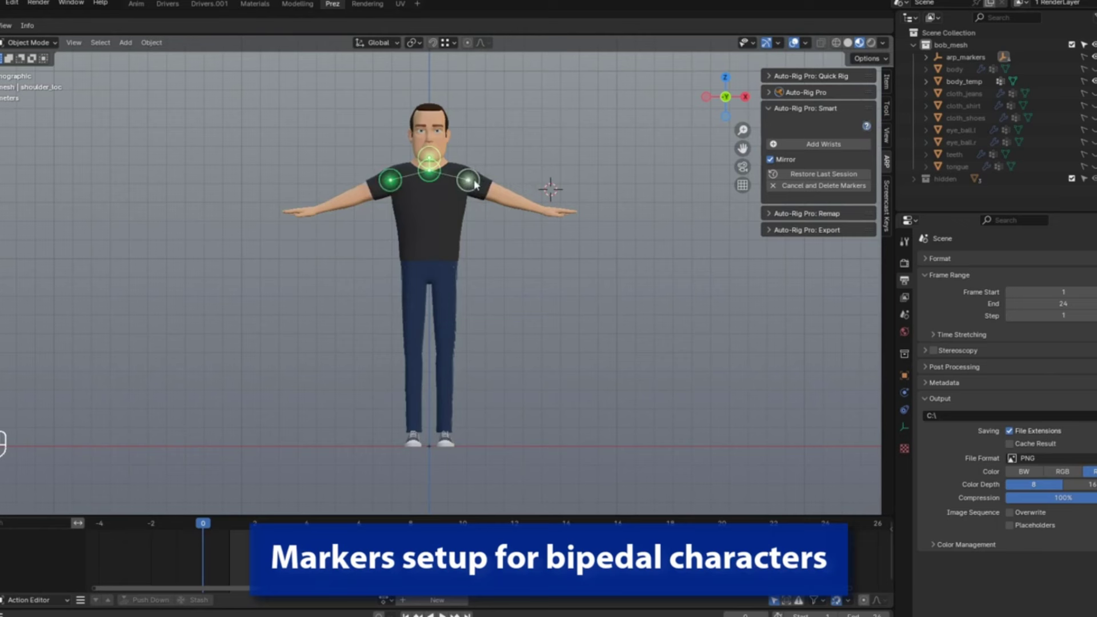
pyautogui.scroll(2, 572, 254)
pyautogui.press('g')
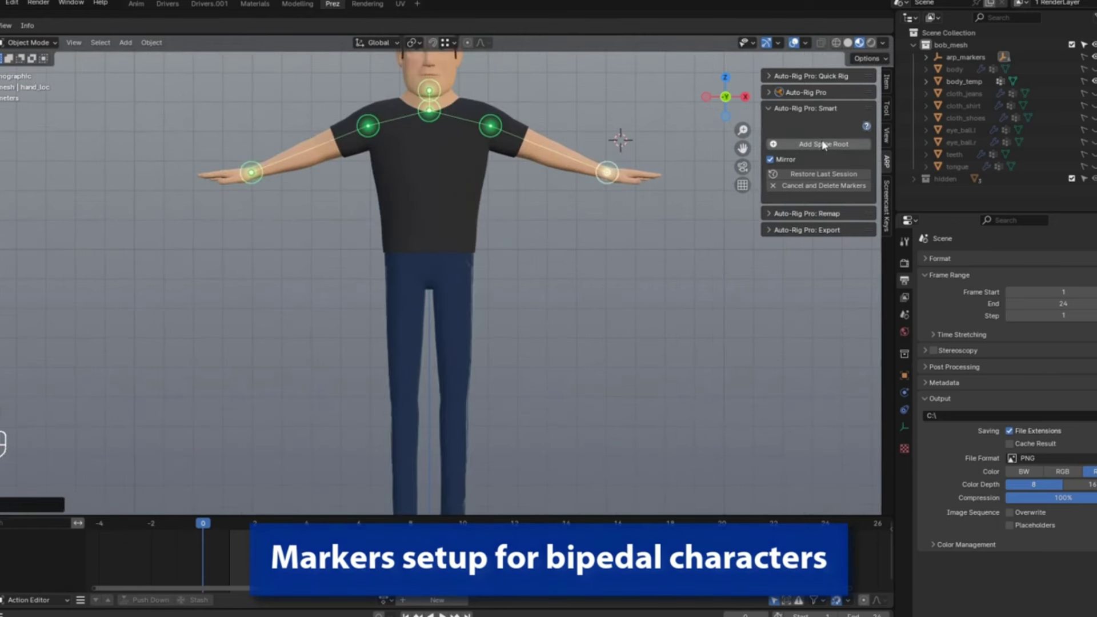
pyautogui.scroll(-3, 524, 262)
pyautogui.click(457, 409)
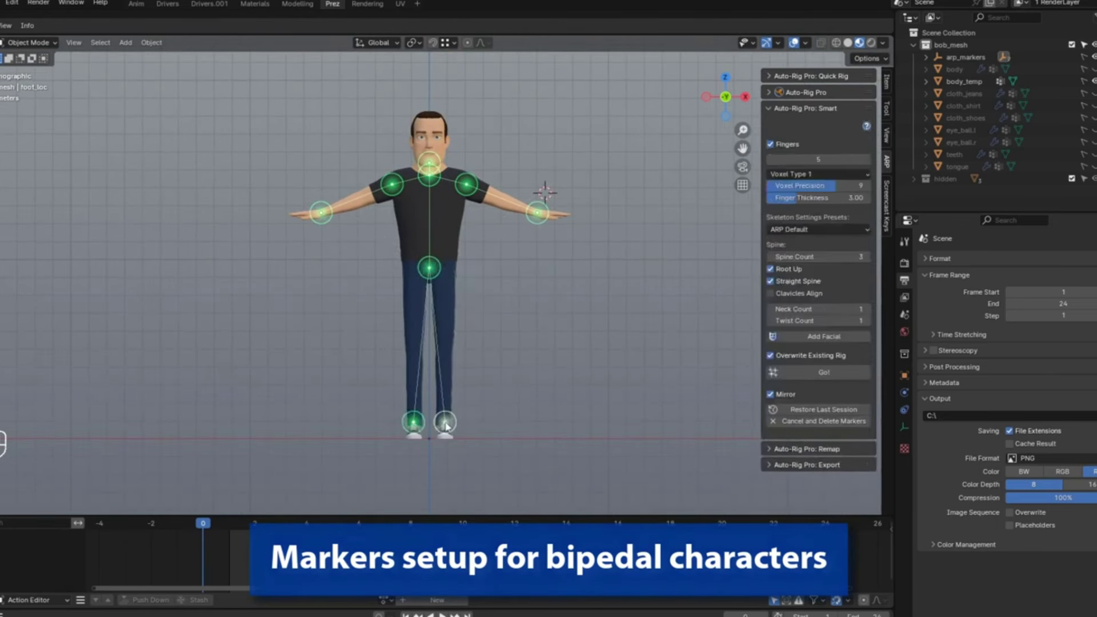
# - Add facial markers with the tongue object, then generate the rig with Go!
pyautogui.click(842, 338)
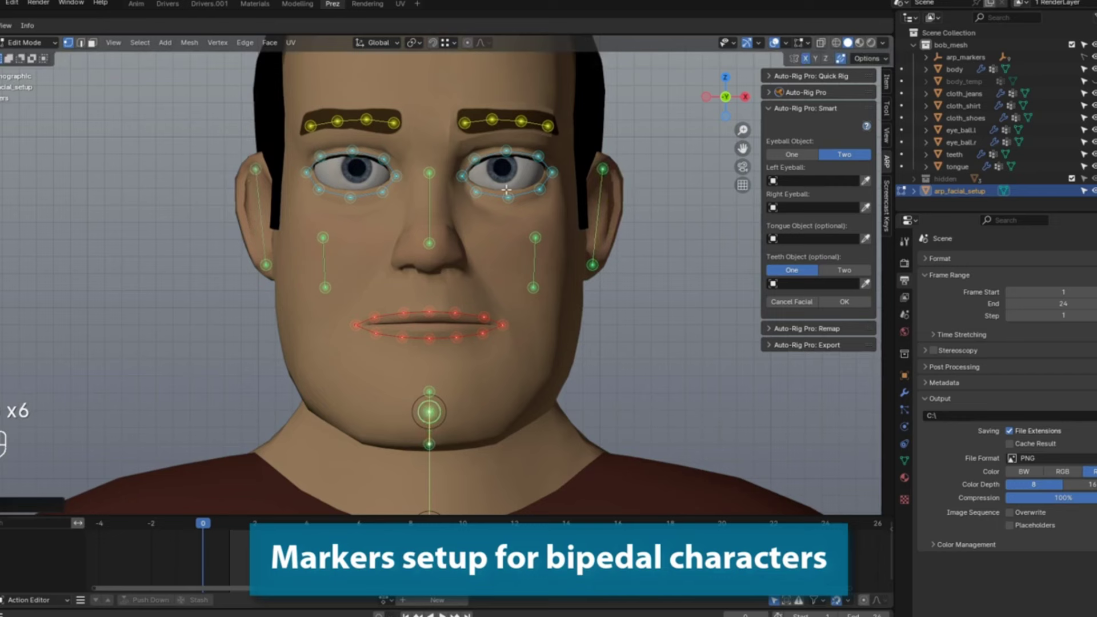
pyautogui.press('Tab')
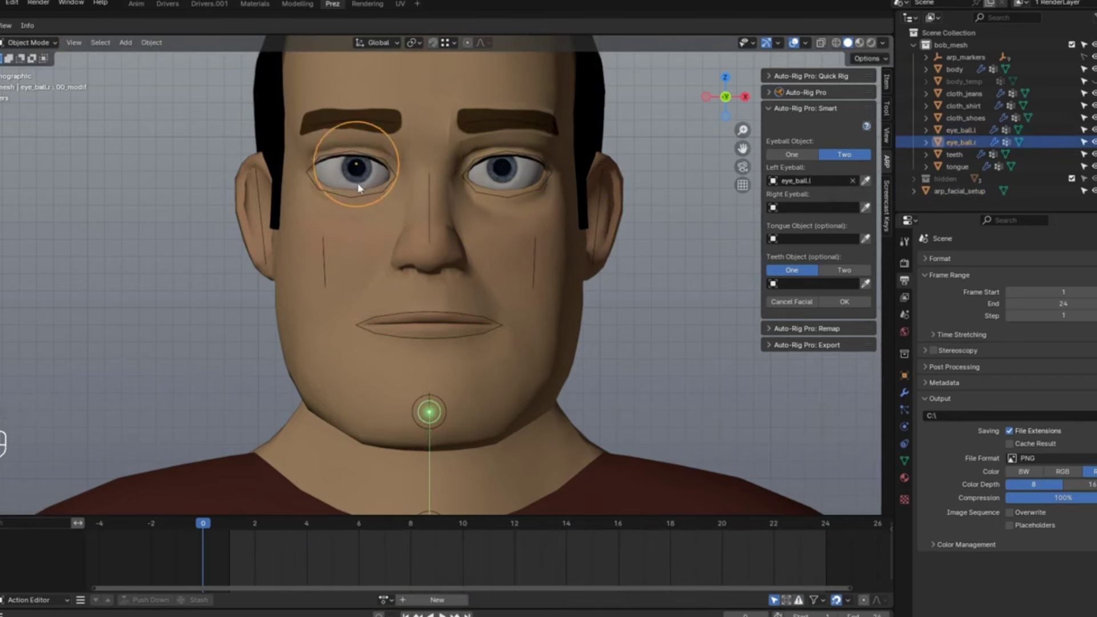
pyautogui.moveTo(515, 274); pyautogui.dragTo(366, 303, button='middle')
pyautogui.press('z')
pyautogui.click(334, 303)
pyautogui.click(357, 360)
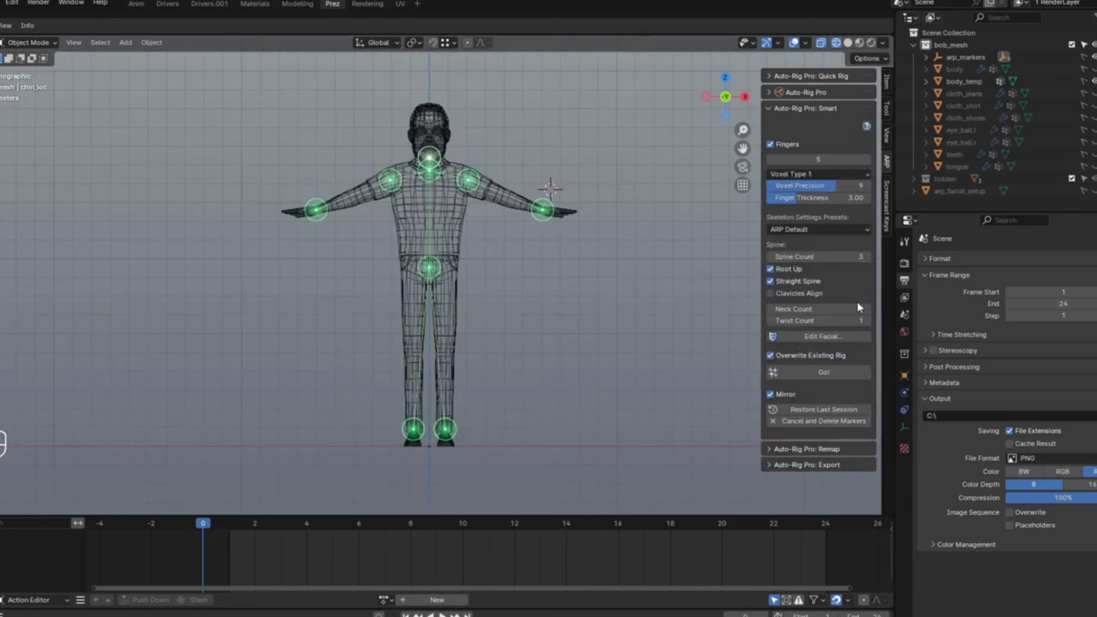
pyautogui.click(825, 372)
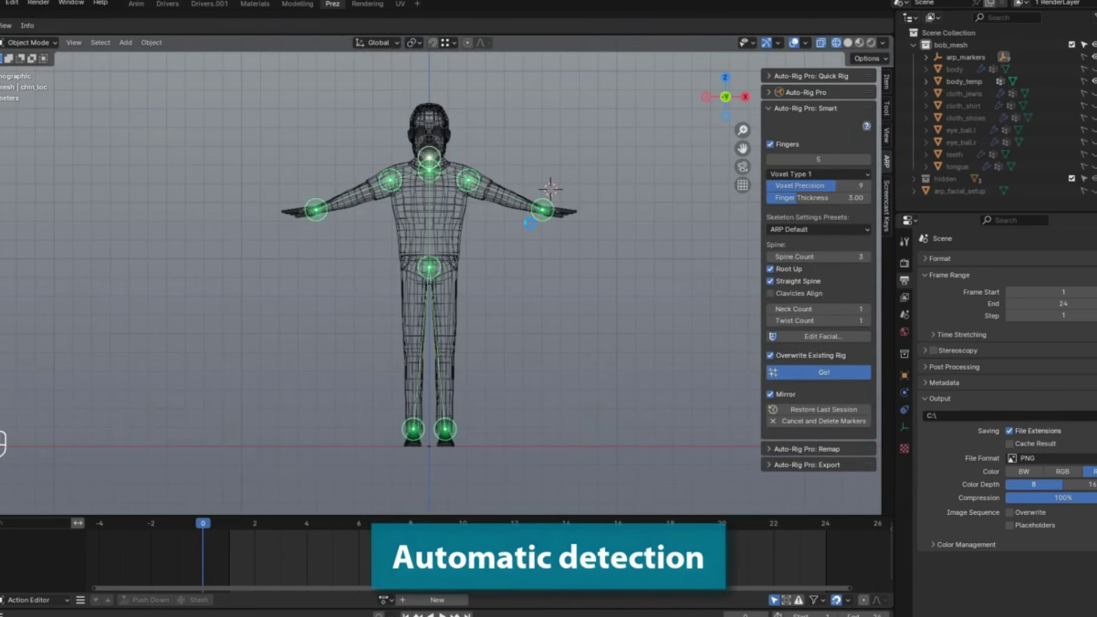
# - Return to solid shading and set the arm and spine limb options
pyautogui.press('z')
pyautogui.click(594, 245)
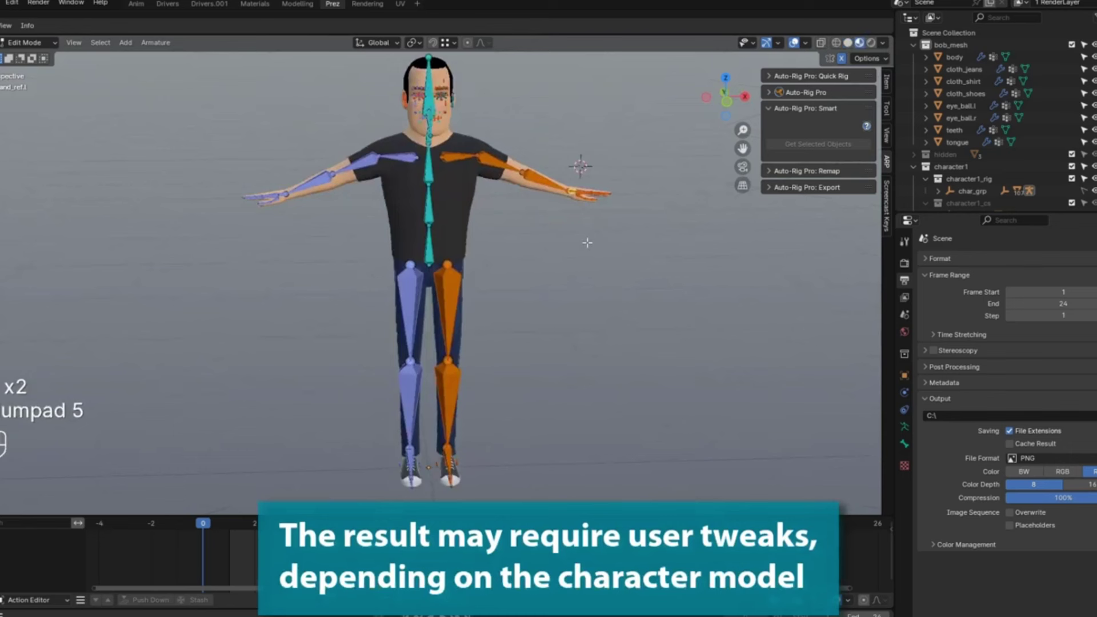
pyautogui.moveTo(588, 243); pyautogui.dragTo(524, 251, button='middle')
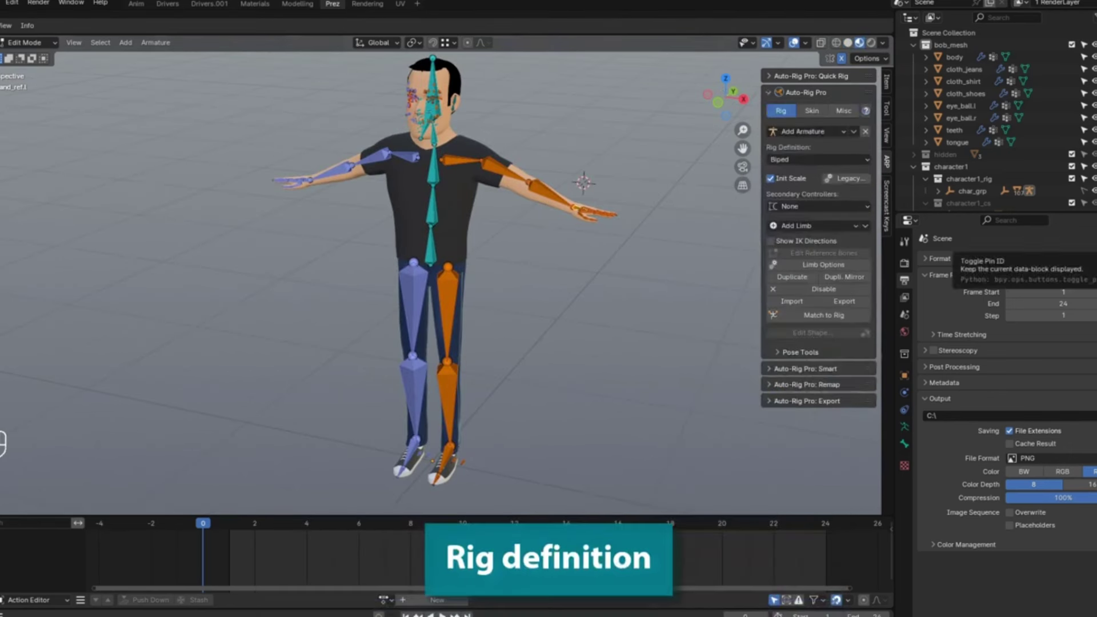
pyautogui.click(817, 267)
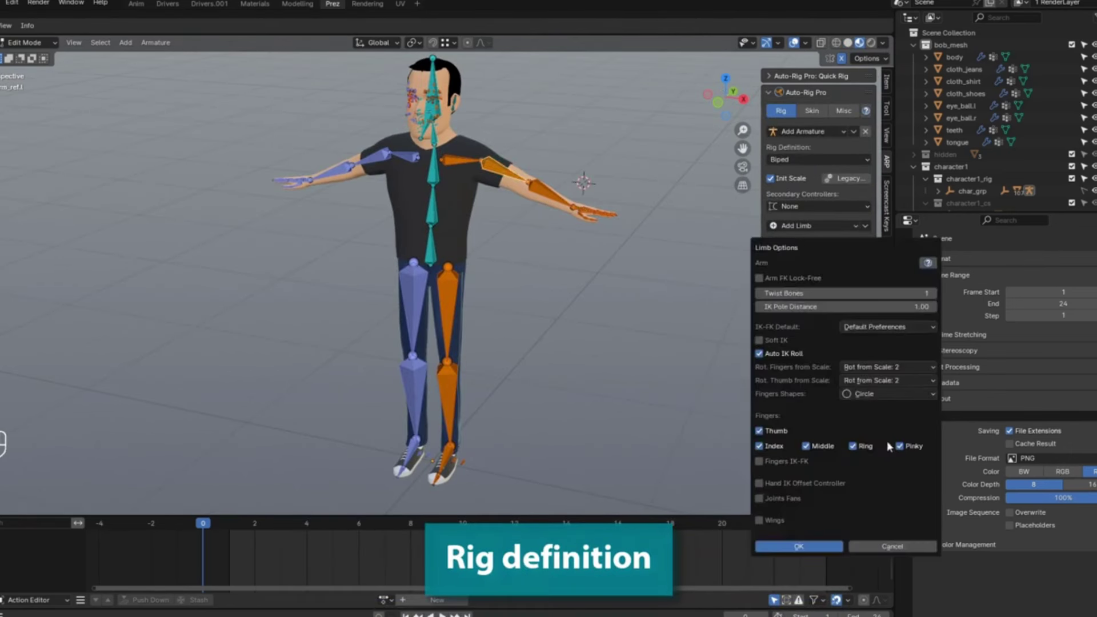
pyautogui.click(880, 546)
pyautogui.click(848, 257)
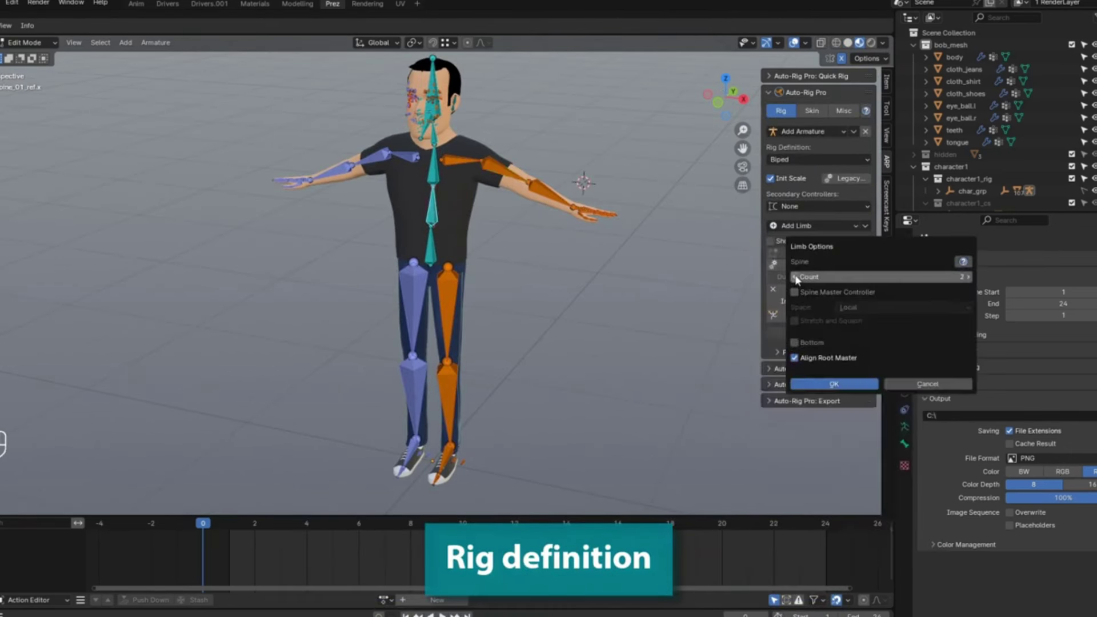
pyautogui.click(831, 383)
pyautogui.click(838, 272)
pyautogui.click(829, 387)
# - Set the left thigh's leg limb options and run Match to Rig
pyautogui.scroll(2, 451, 233)
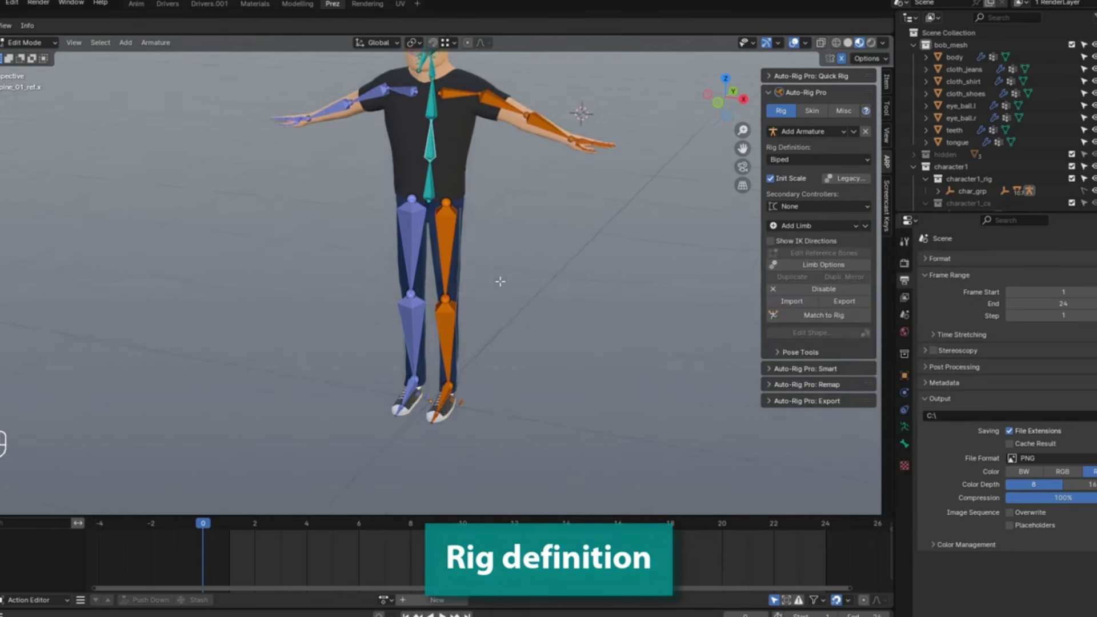
pyautogui.click(450, 233)
pyautogui.click(820, 264)
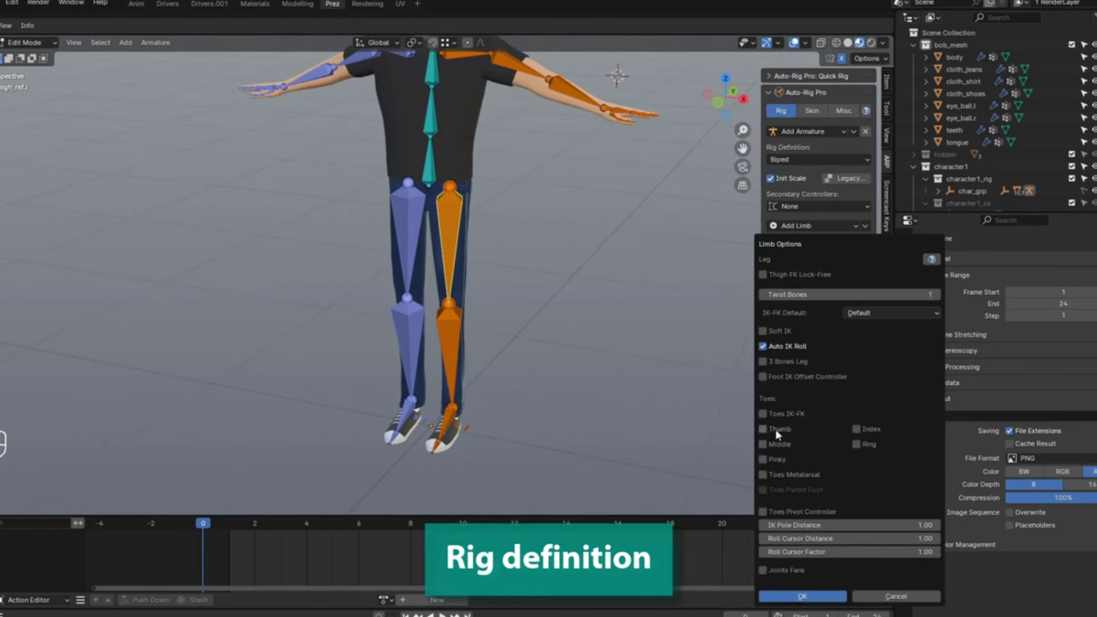
pyautogui.click(803, 597)
pyautogui.scroll(2, 450, 389)
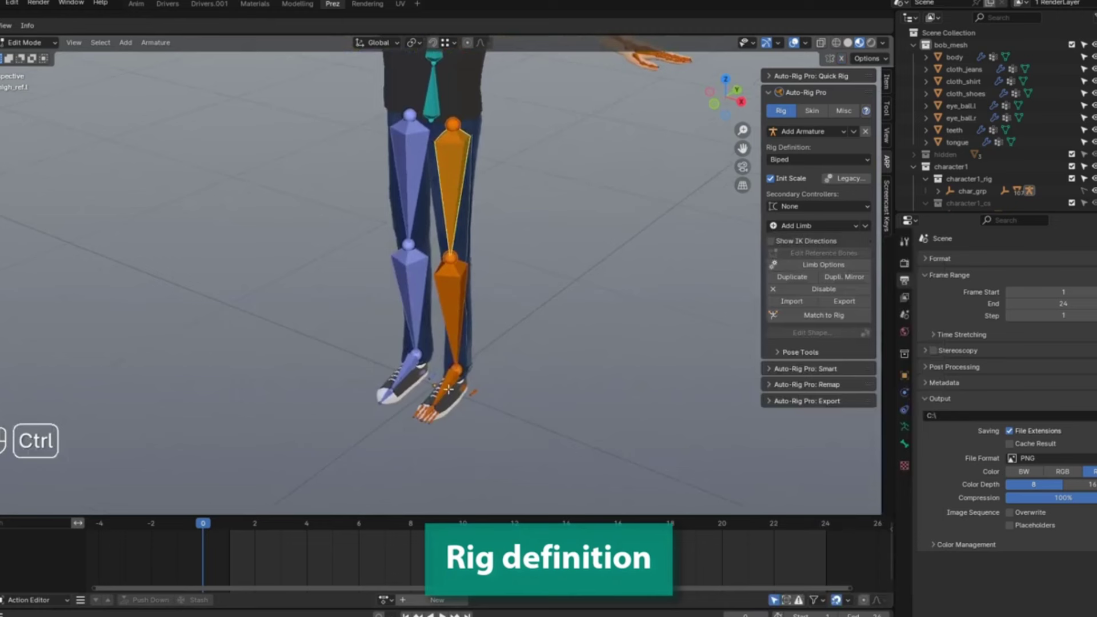
pyautogui.click(839, 264)
pyautogui.click(821, 602)
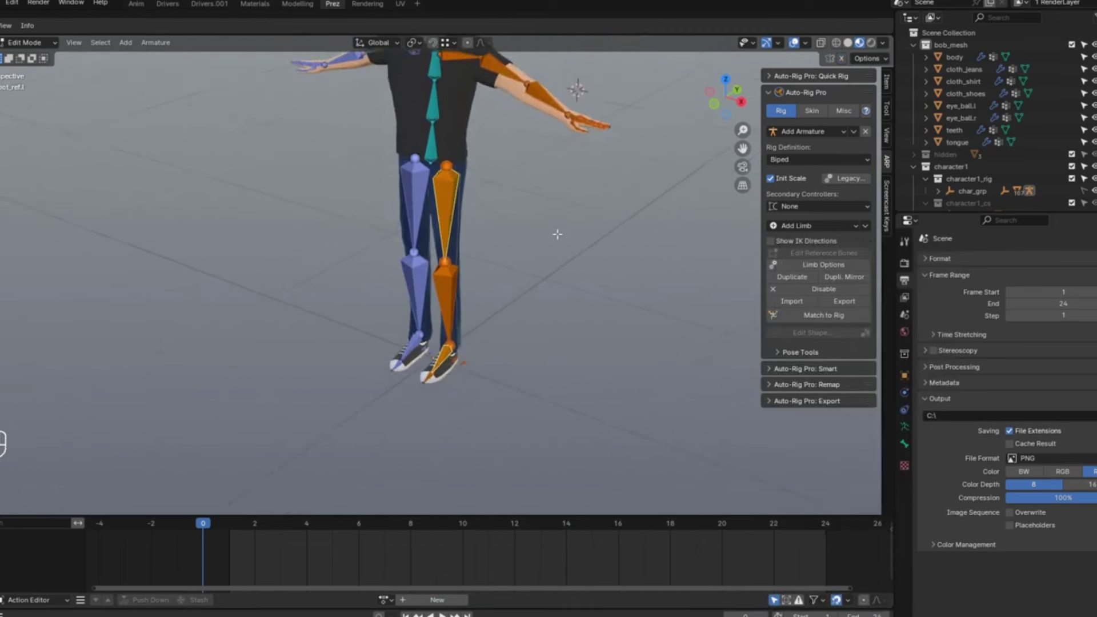
pyautogui.scroll(-4, 514, 285)
pyautogui.click(859, 316)
# - Confirm the final rig, box-select all character meshes with the rig, and bind them in Skin
pyautogui.click(843, 364)
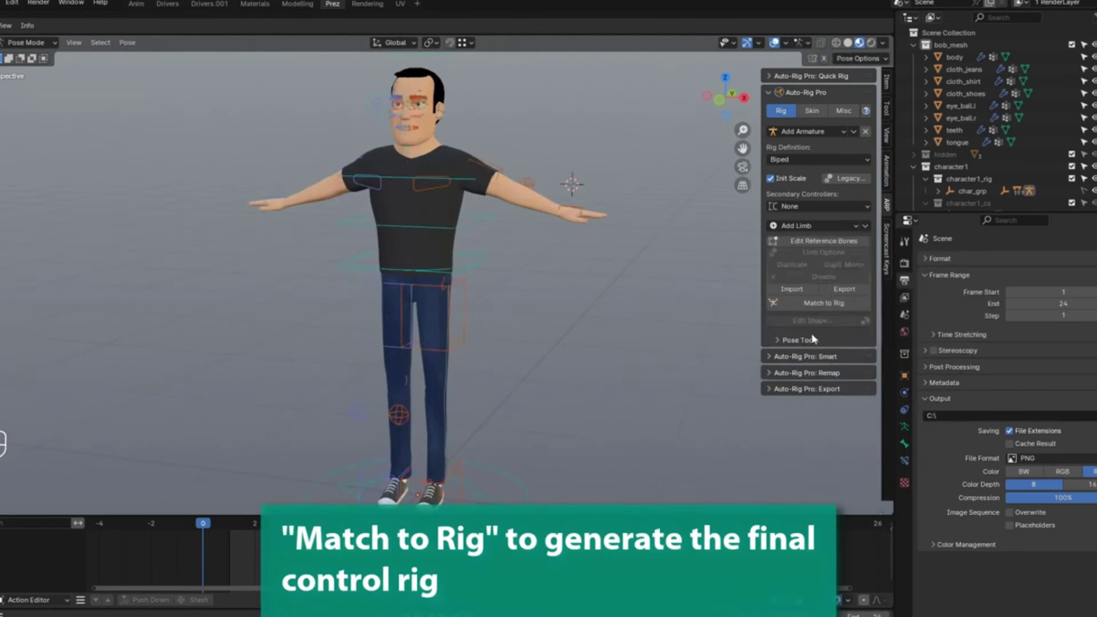
pyautogui.scroll(-1, 511, 280)
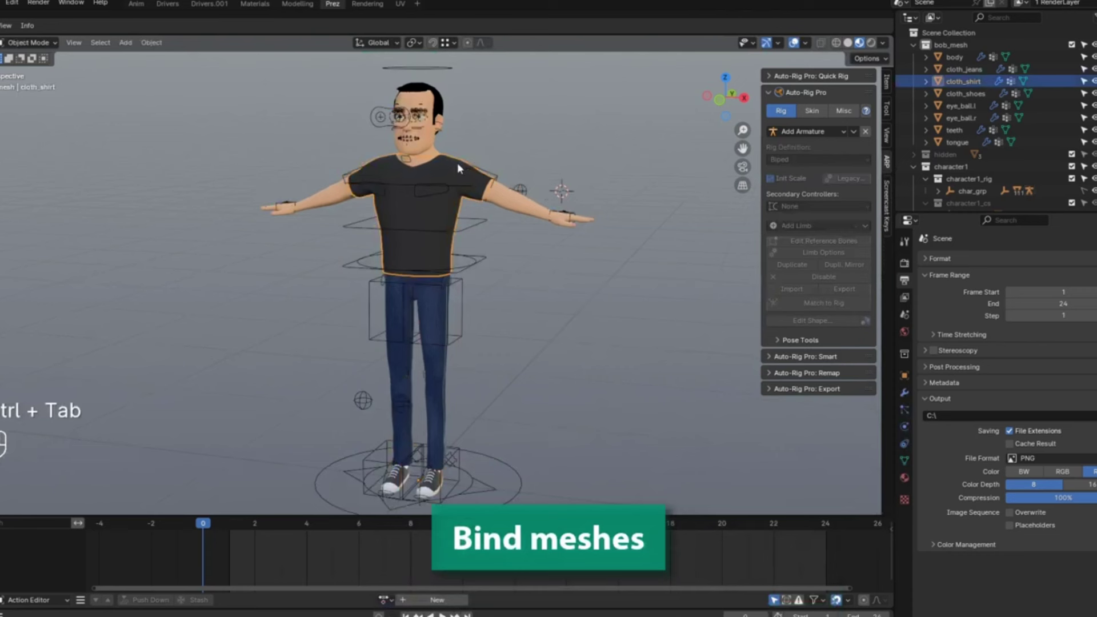
pyautogui.scroll(-1, 457, 163)
pyautogui.moveTo(613, 94); pyautogui.dragTo(263, 407)
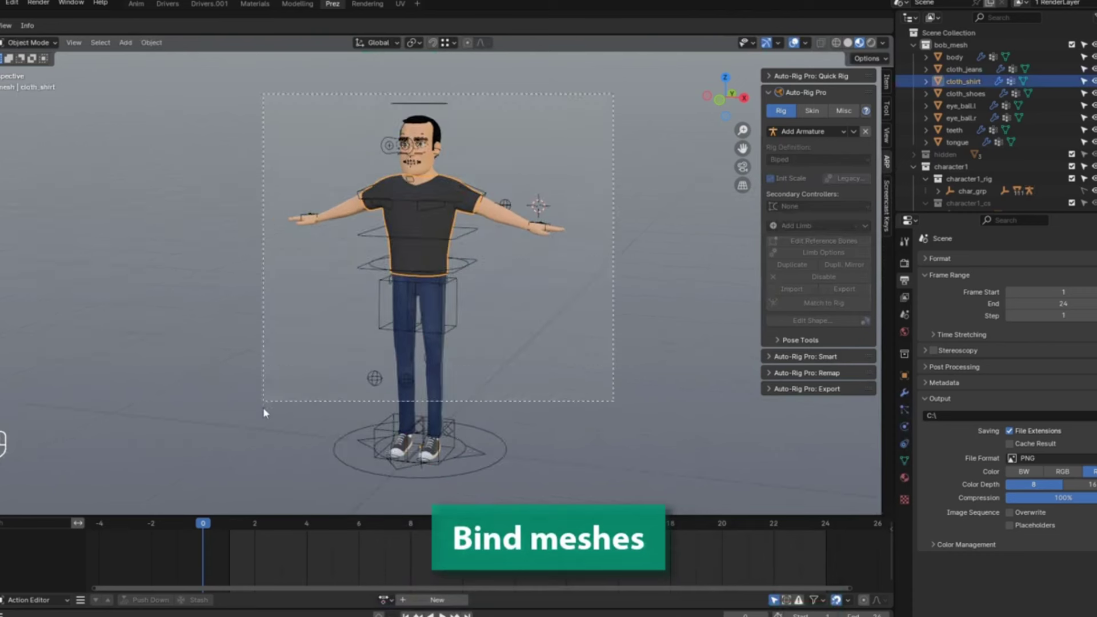
pyautogui.click(815, 111)
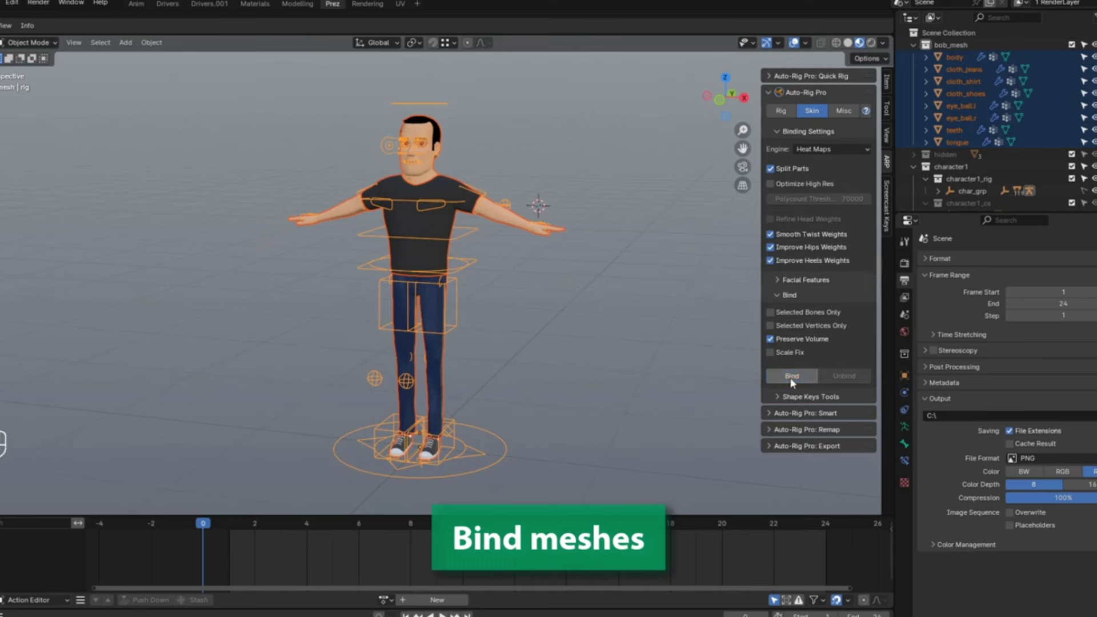
# - In Pose Mode, move the jaw controller to test the mouth opening
pyautogui.hotkey('ctrl', 'Tab')
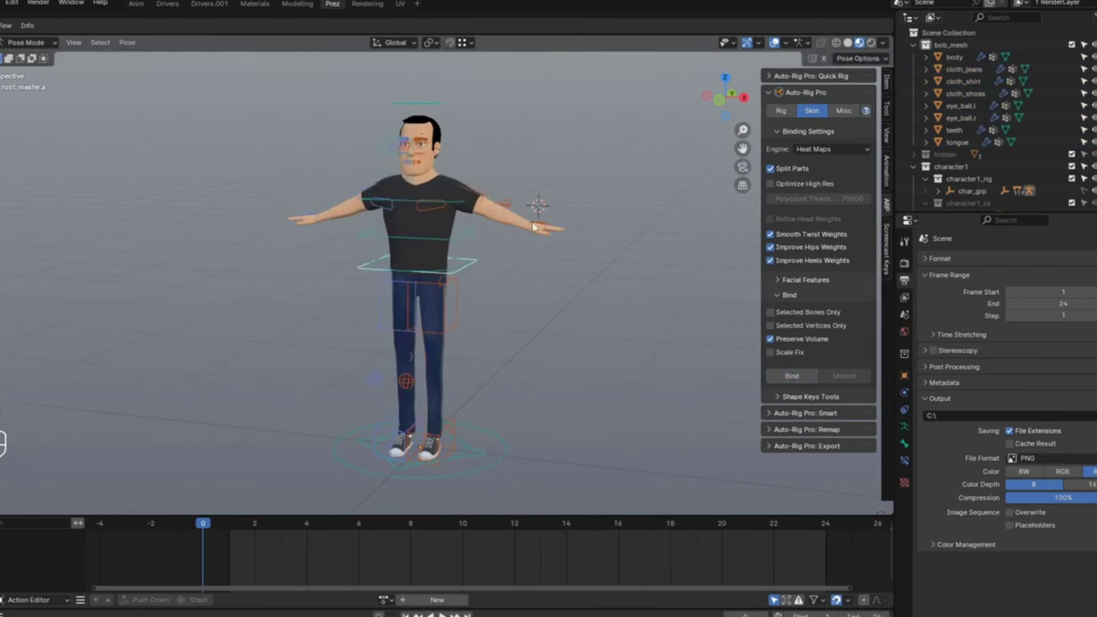
pyautogui.keyDown('ctrl'); pyautogui.moveTo(505, 251); pyautogui.dragTo(640, 222, button='middle'); pyautogui.keyUp('ctrl')
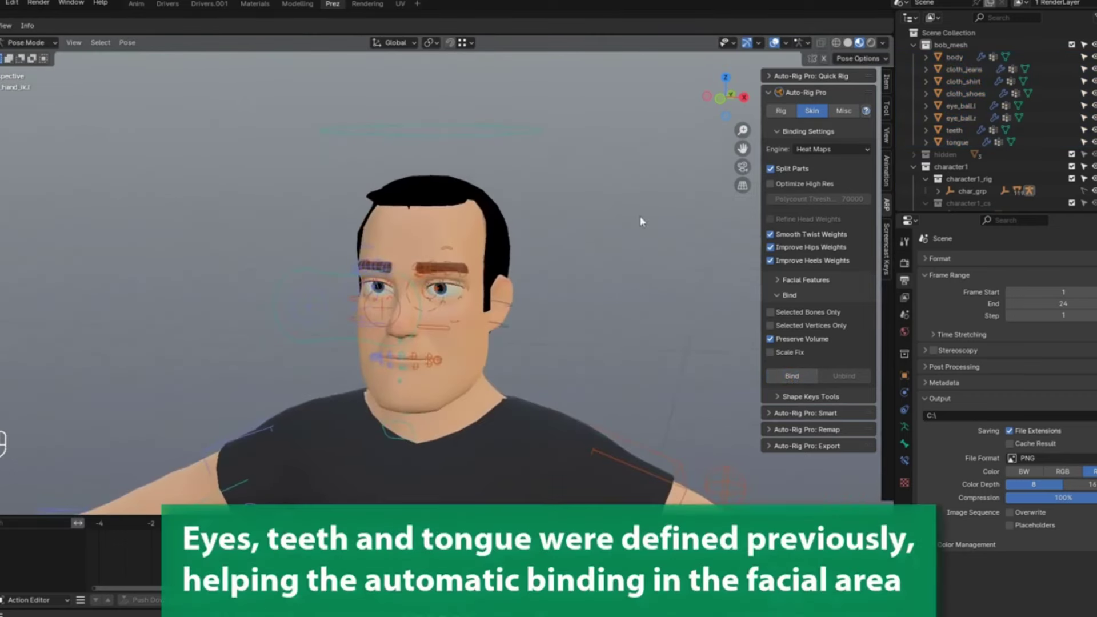
pyautogui.scroll(-5, 808, 306)
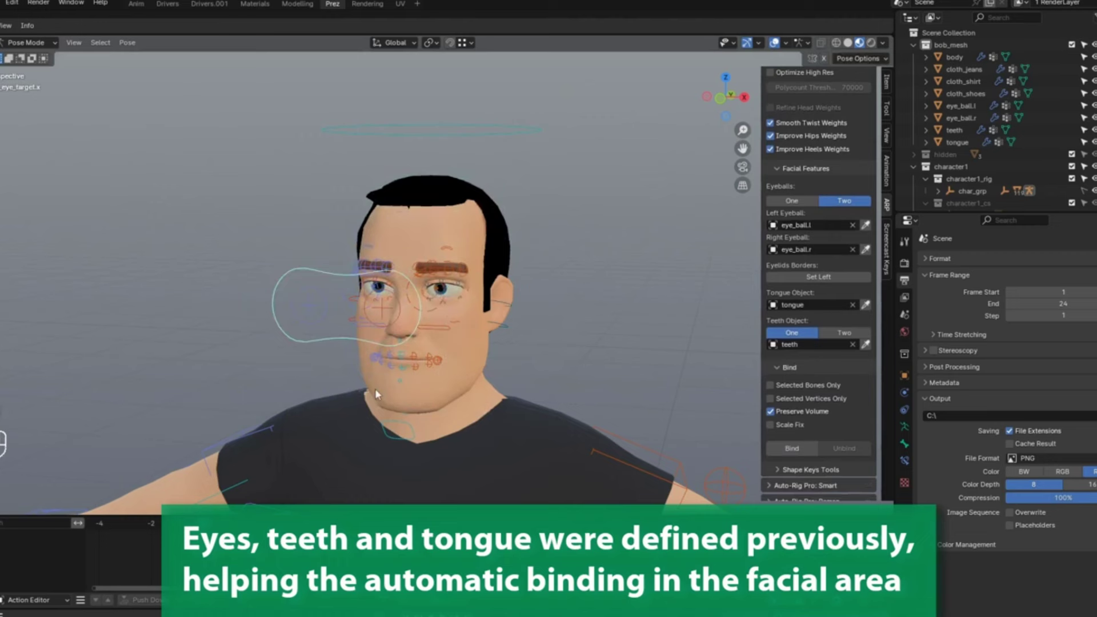
pyautogui.keyDown('shift'); pyautogui.moveTo(376, 395); pyautogui.dragTo(423, 366, button='middle'); pyautogui.keyUp('shift')
pyautogui.click(420, 381)
pyautogui.scroll(4, 451, 365)
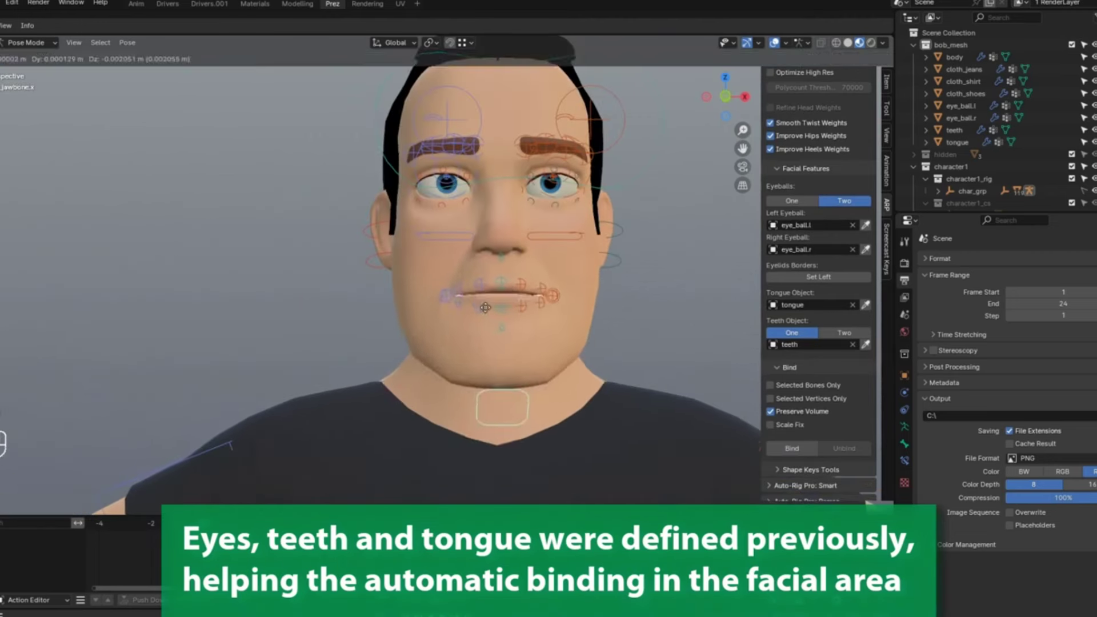
pyautogui.click(547, 337)
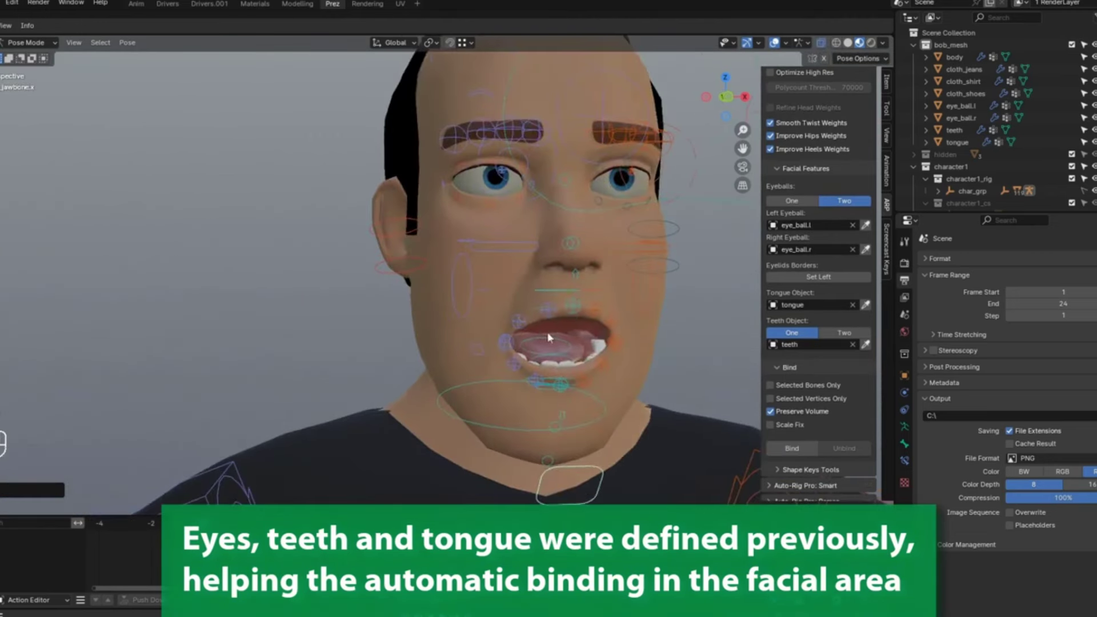
pyautogui.click(584, 333)
# - Reset the face controls' location, rotation and scale with Alt+G, Alt+R and Alt+S
pyautogui.moveTo(561, 316); pyautogui.dragTo(514, 343, button='middle')
pyautogui.hotkey('alt', 'g')
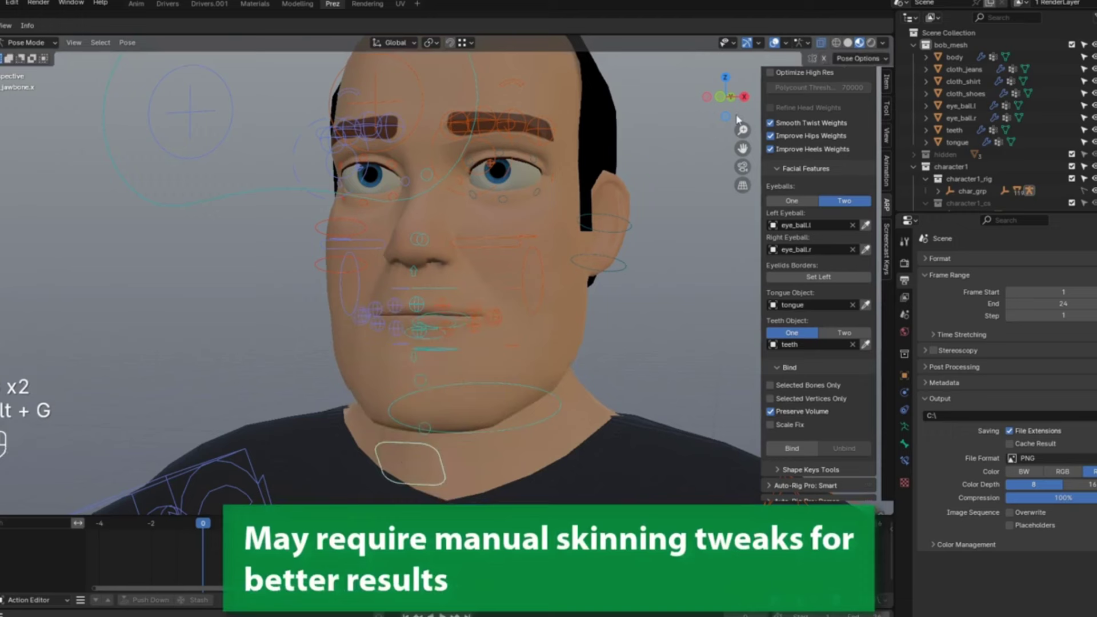
pyautogui.scroll(-3, 737, 119)
pyautogui.hotkey('alt', 'r')
pyautogui.hotkey('alt', 's')
pyautogui.keyDown('ctrl'); pyautogui.moveTo(572, 229); pyautogui.dragTo(490, 284, button='middle'); pyautogui.keyUp('ctrl')
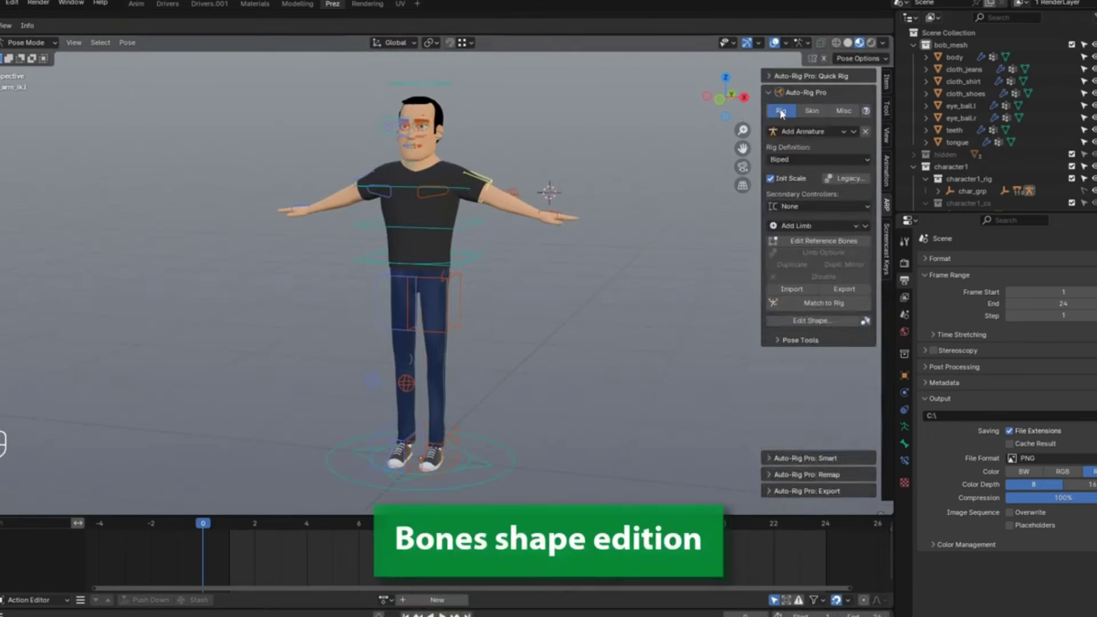
# - Scale the arm controller's custom shape, apply it, and select the hand IK controller
pyautogui.click(824, 321)
pyautogui.press('s')
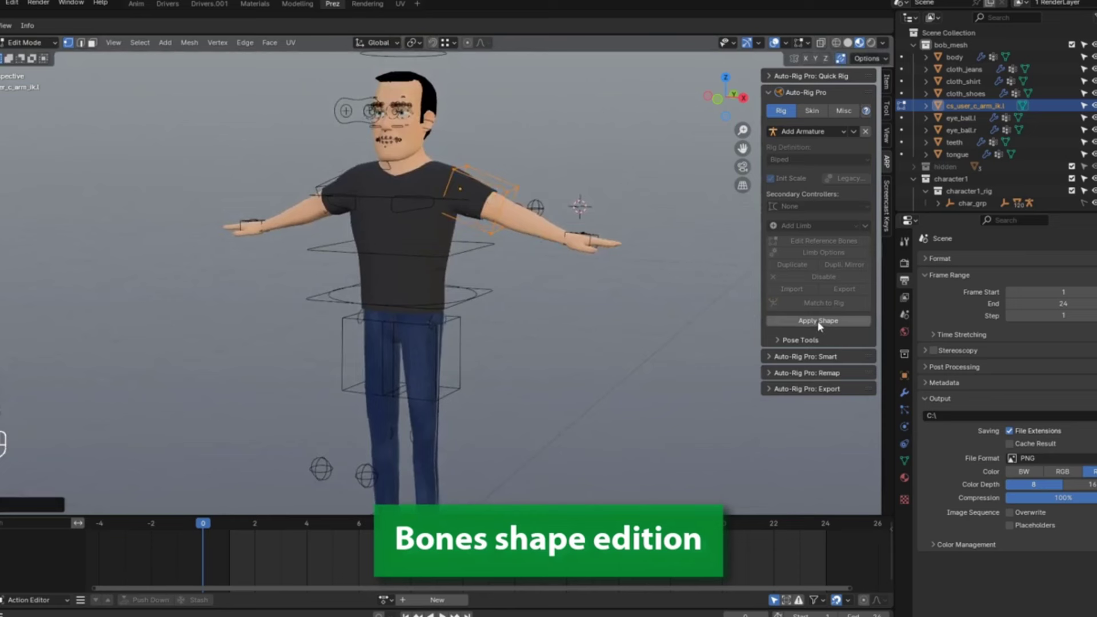
pyautogui.click(819, 322)
pyautogui.click(571, 235)
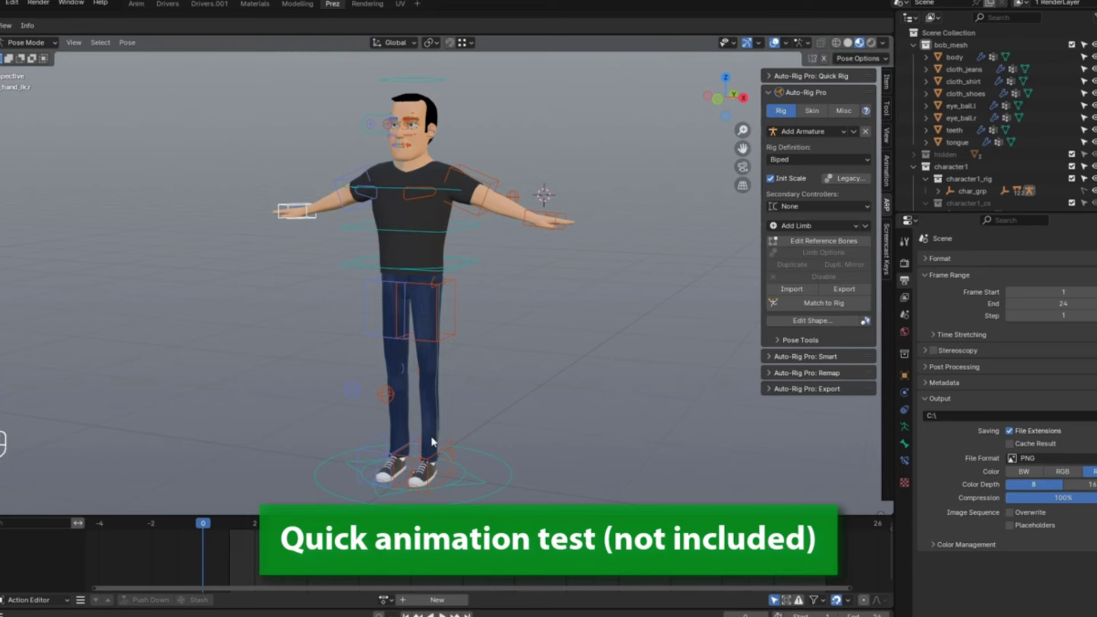
# - Assign the 'walk' action, play it, and split the viewport into two side-by-side views
pyautogui.click(417, 457)
pyautogui.moveTo(506, 375); pyautogui.dragTo(534, 347, button='middle')
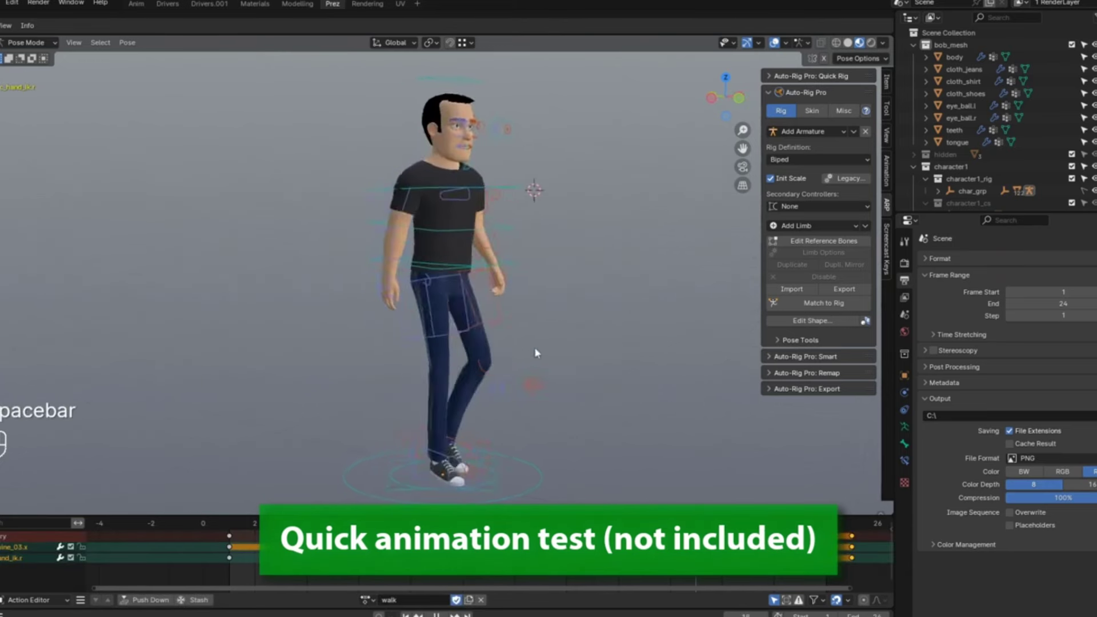
pyautogui.moveTo(659, 335)
pyautogui.mouseDown(button='middle')
pyautogui.moveTo(544, 332)
pyautogui.moveTo(749, 276)
pyautogui.mouseUp(button='middle')
pyautogui.press('space')
pyautogui.moveTo(892, 41); pyautogui.dragTo(562, 43)
# - Add the Auto-Rig Pro picker panel in the right view with both sidebars hidden
pyautogui.click(843, 111)
pyautogui.press('n')
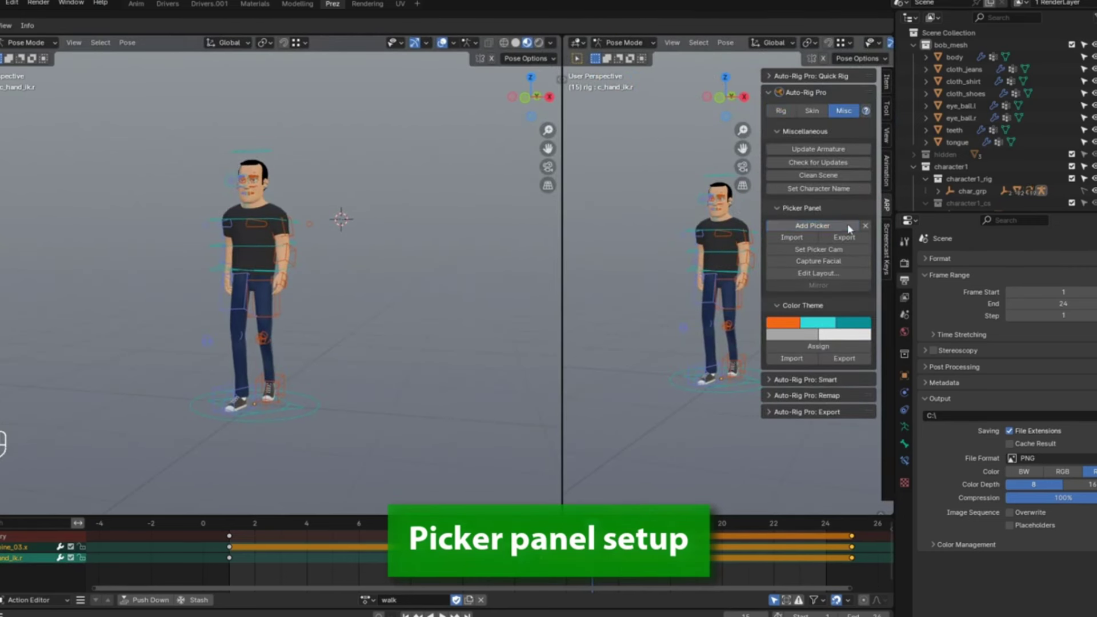
pyautogui.click(848, 226)
pyautogui.press('n')
pyautogui.press('n')
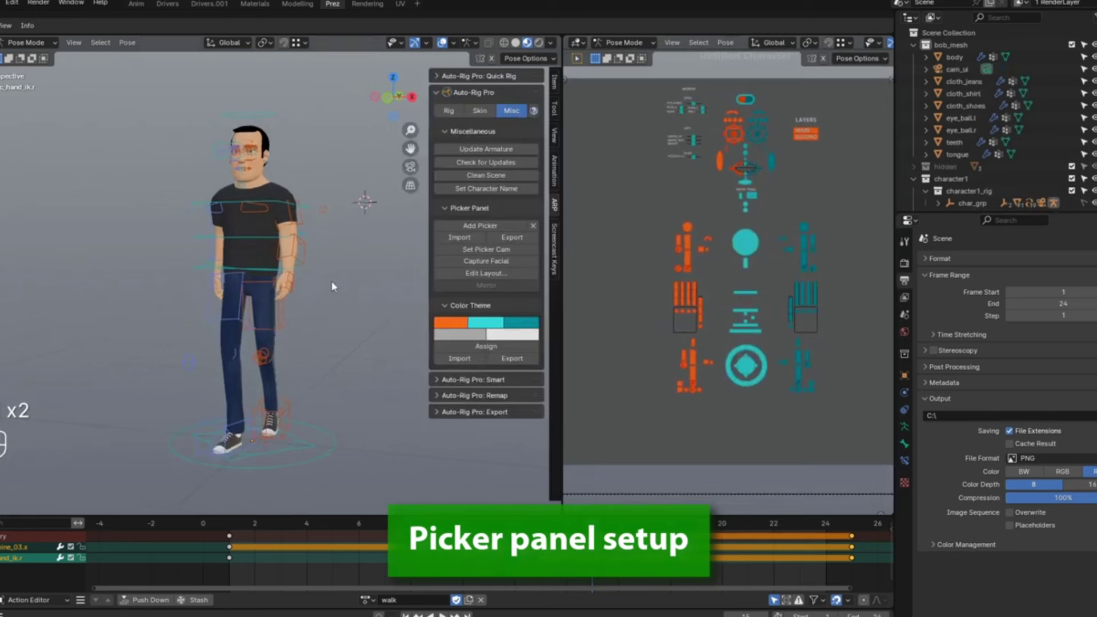
# - Enable Proxy Picker on the c_head.x bone and select the head controller from the picker
pyautogui.click(904, 444)
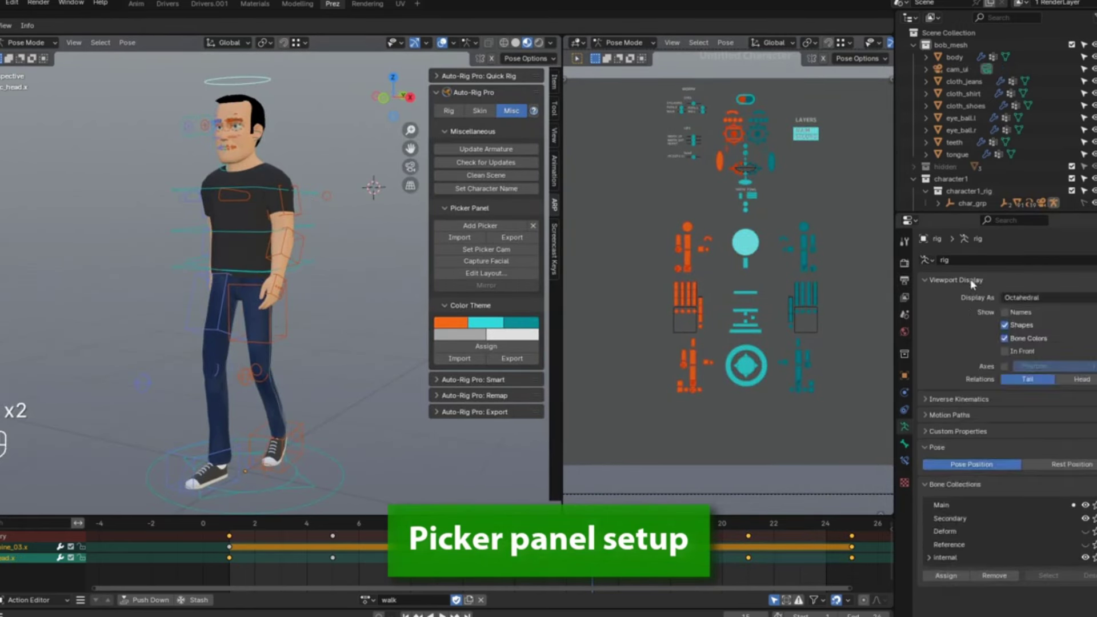
pyautogui.keyDown('ctrl'); pyautogui.click(955, 384); pyautogui.keyUp('ctrl')
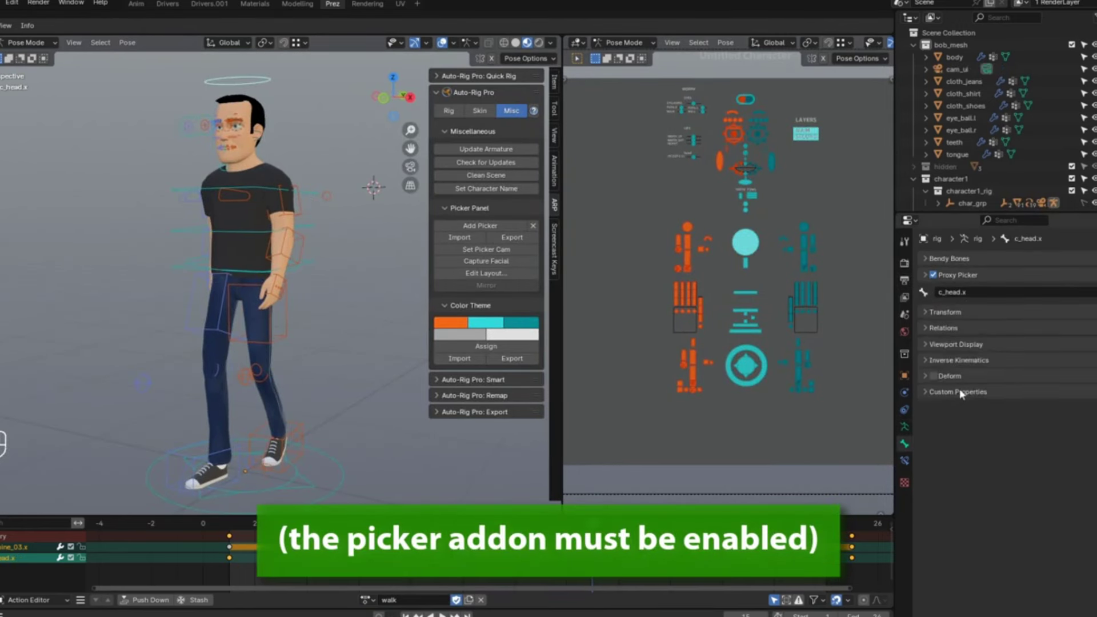
pyautogui.click(932, 275)
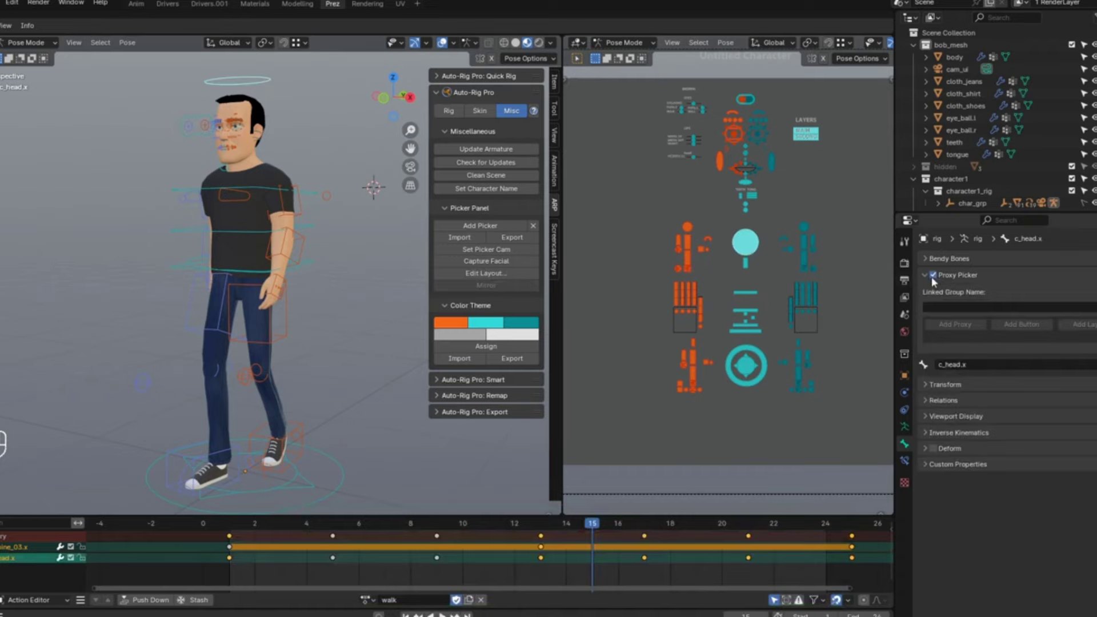
pyautogui.click(735, 244)
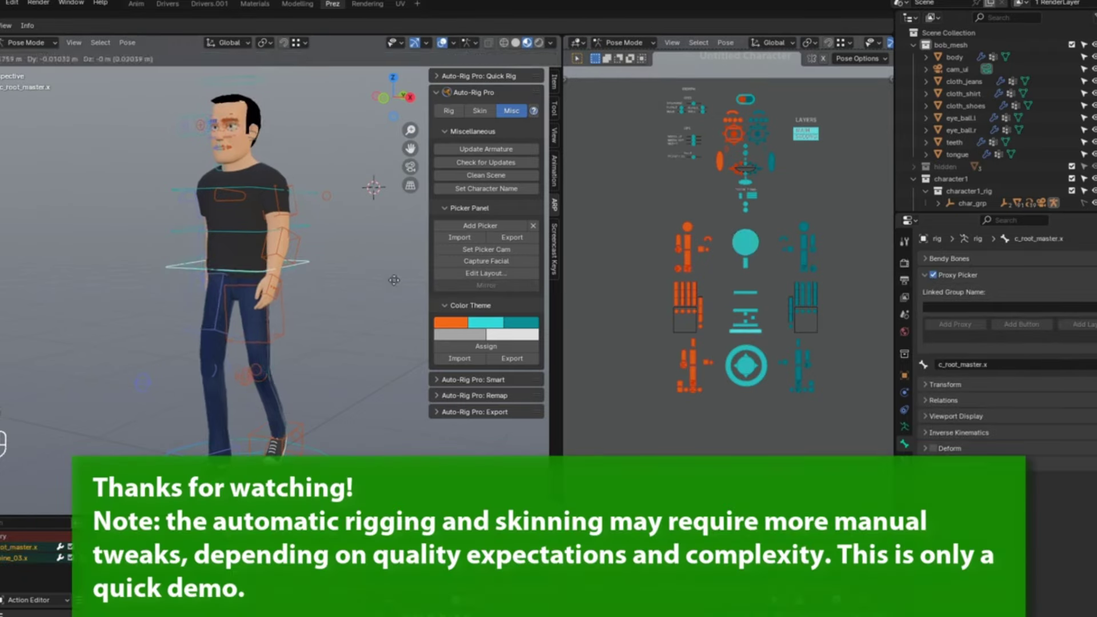
pyautogui.click(722, 301)
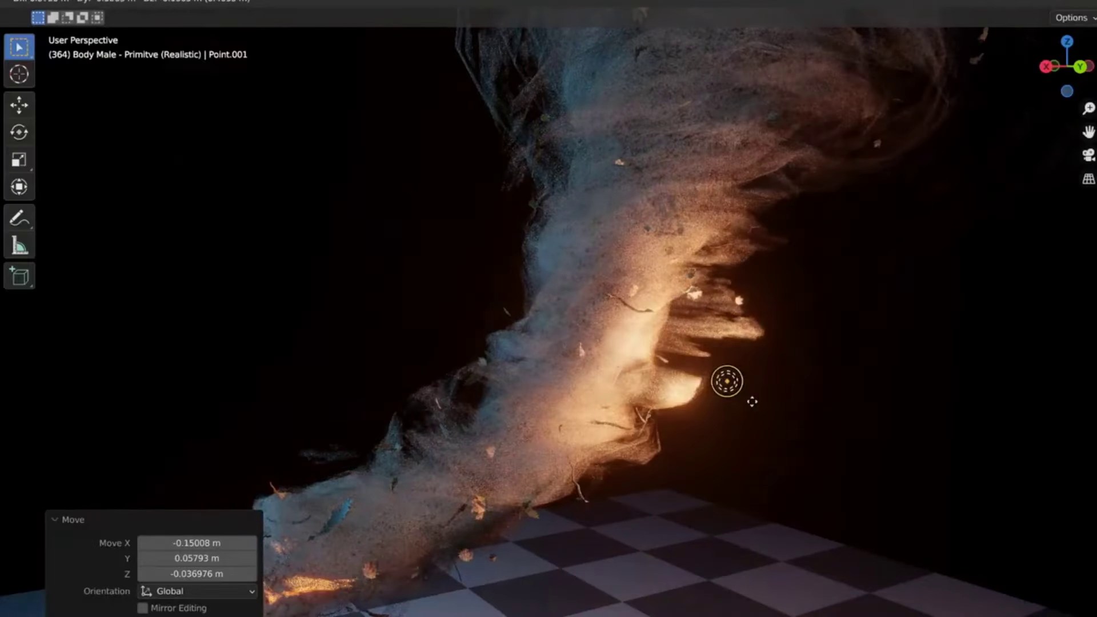
# - Move the point light to the tornado's right and set its Width Scale to 1.000
pyautogui.moveTo(571, 430); pyautogui.dragTo(617, 420)
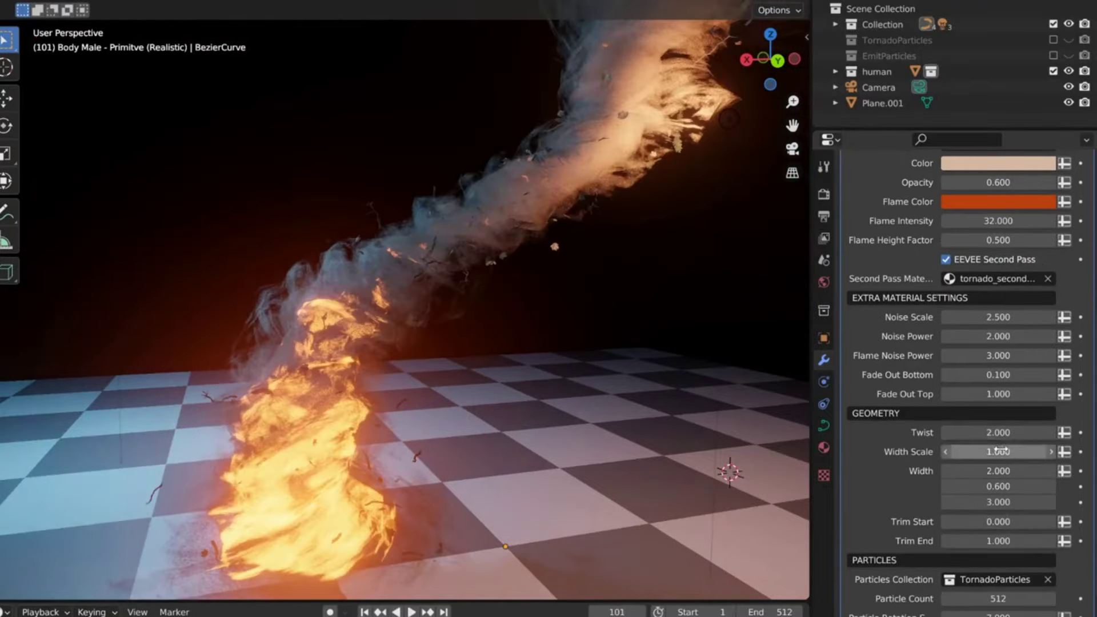
pyautogui.moveTo(999, 452); pyautogui.dragTo(971, 451)
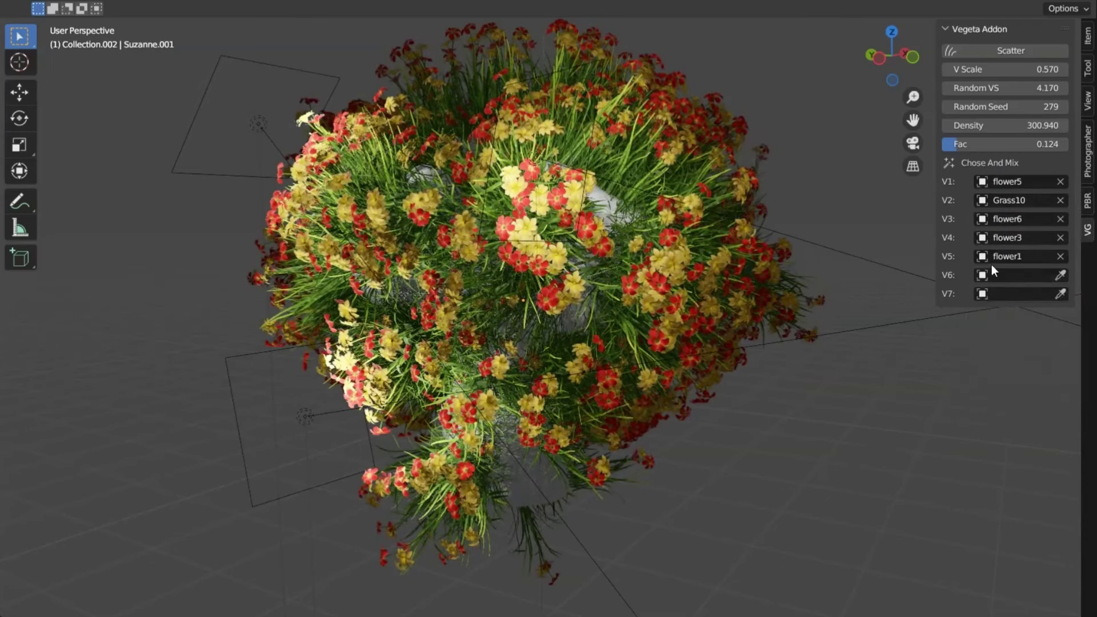
# - Put flower10 and flower8 in scatter slots six and seven, and set V Scale to 0.2
pyautogui.click(1011, 435)
pyautogui.click(1020, 293)
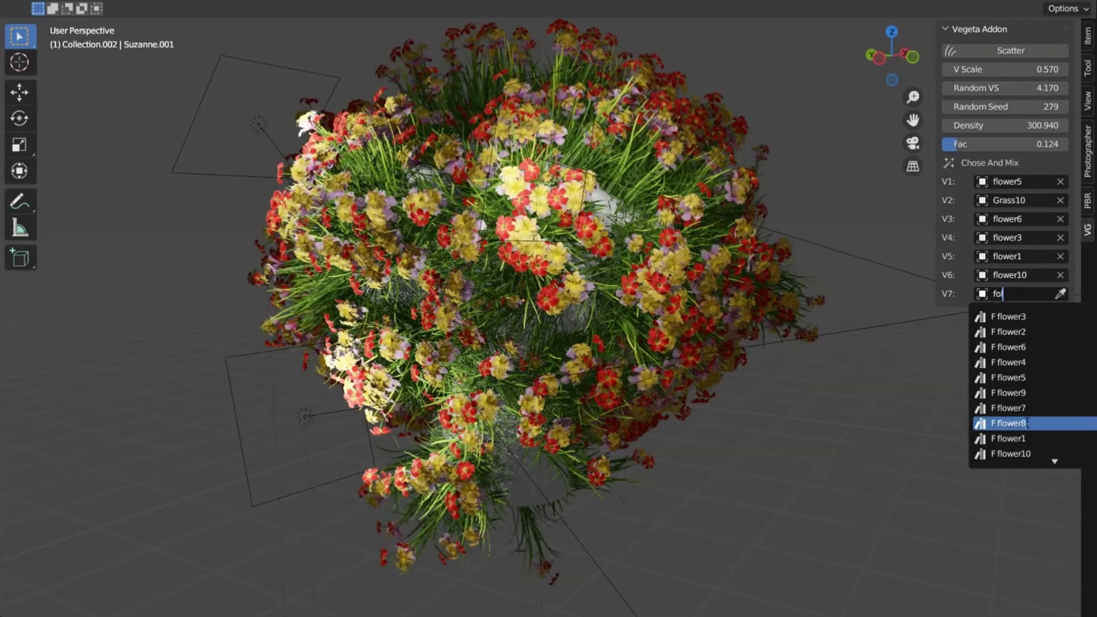
pyautogui.click(1008, 419)
pyautogui.moveTo(1006, 69); pyautogui.dragTo(988, 69)
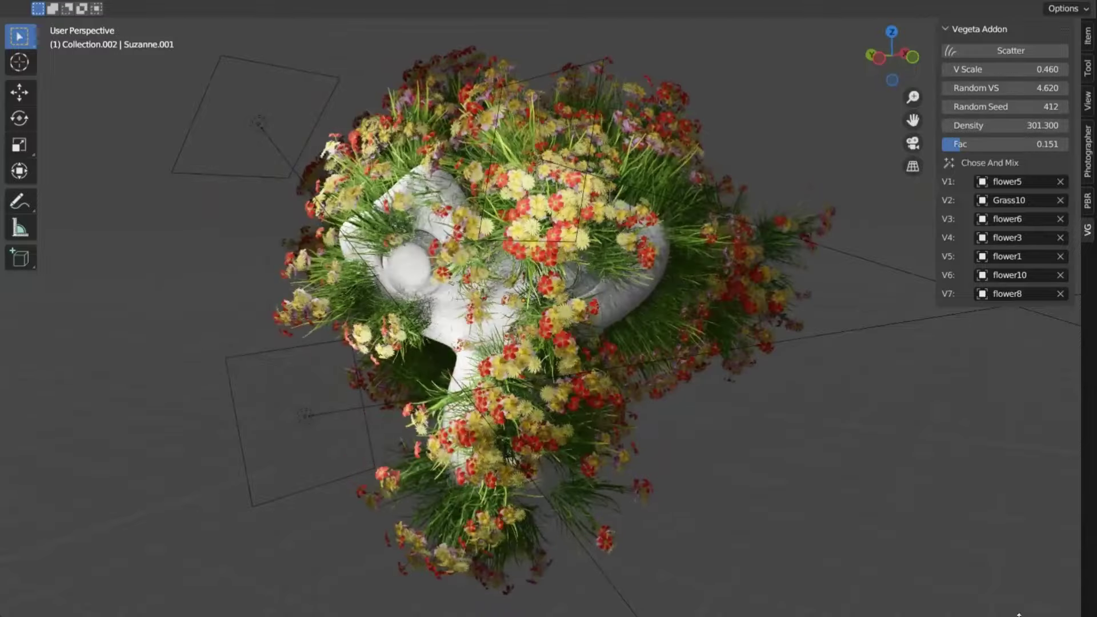
pyautogui.doubleClick(1002, 69)
pyautogui.write('0.2')
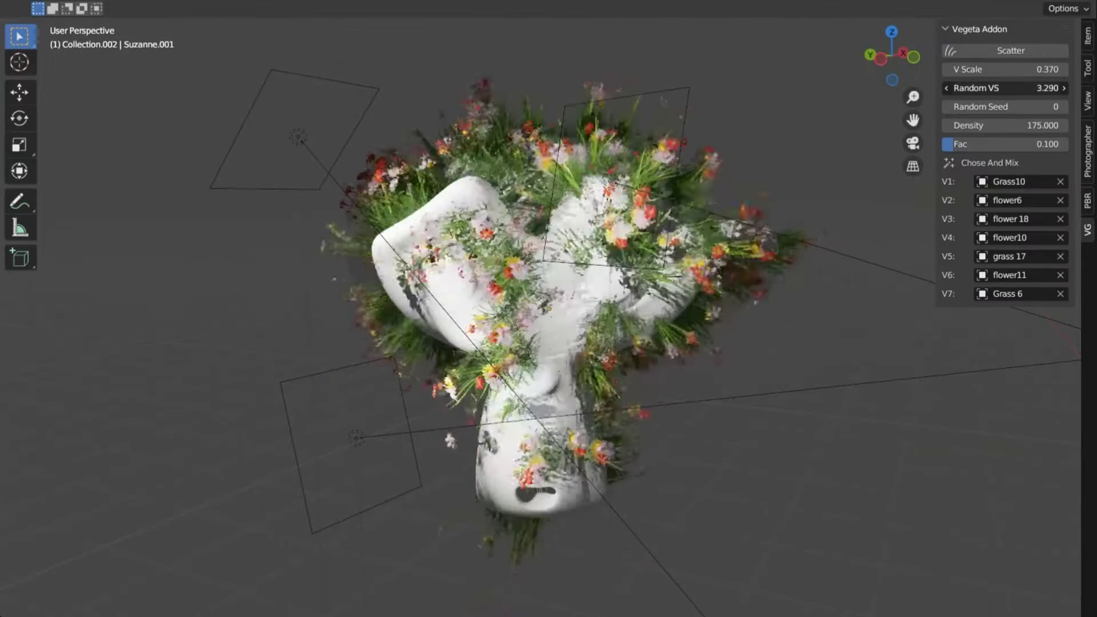
# - Tune the scatter's Random Seed, Density, Random VS and Fac sliders to vary the flowers
pyautogui.moveTo(1006, 106); pyautogui.dragTo(1051, 106)
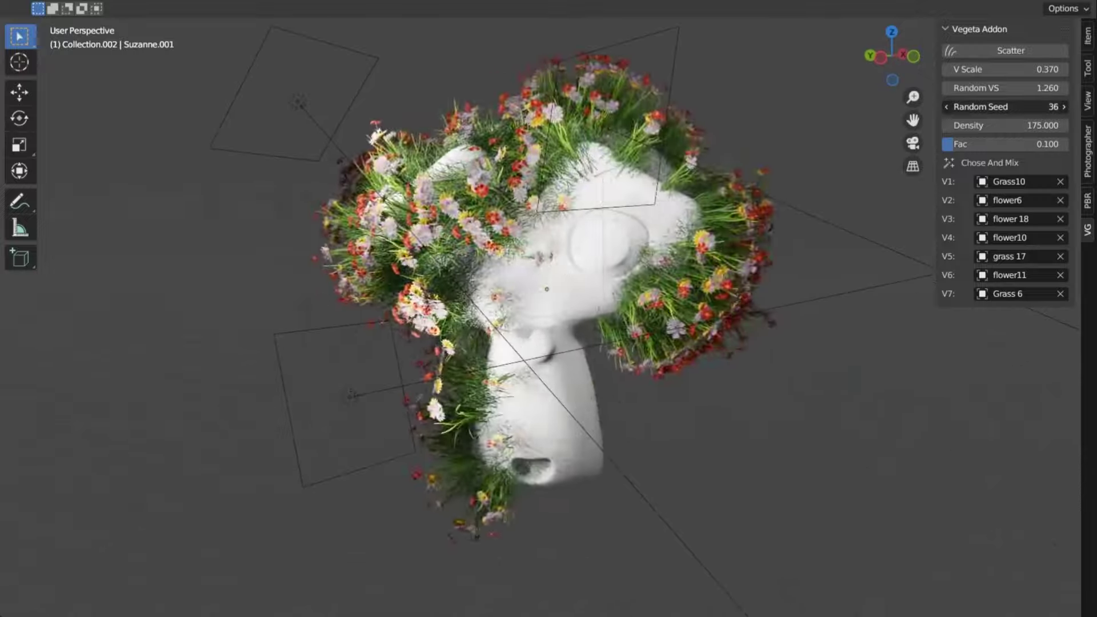
pyautogui.moveTo(971, 144); pyautogui.dragTo(1023, 144)
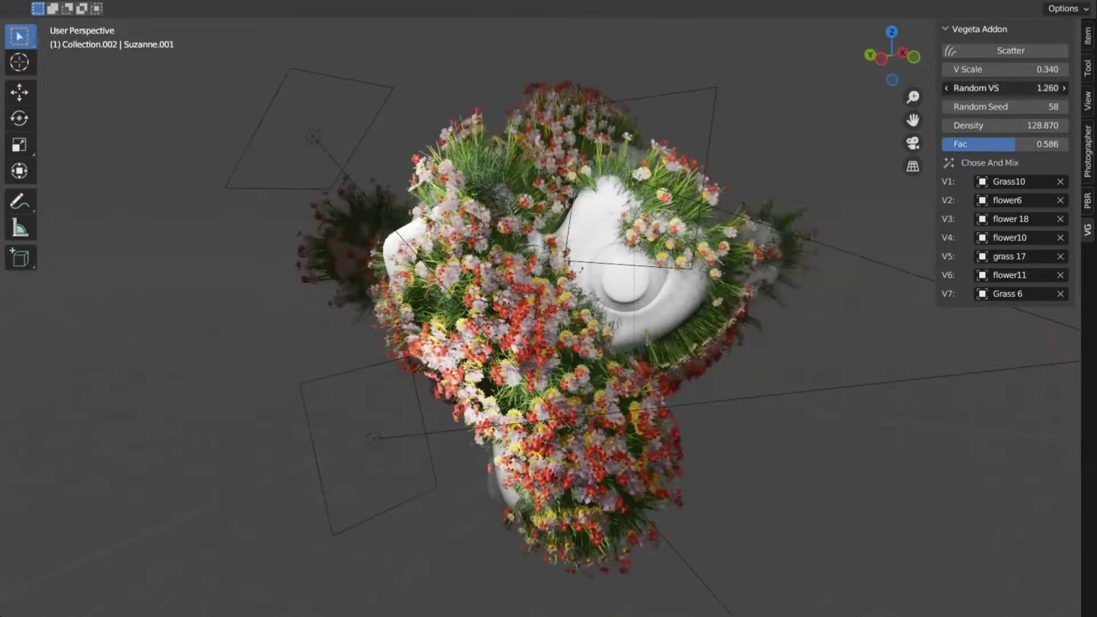
pyautogui.moveTo(1006, 88); pyautogui.dragTo(1028, 88)
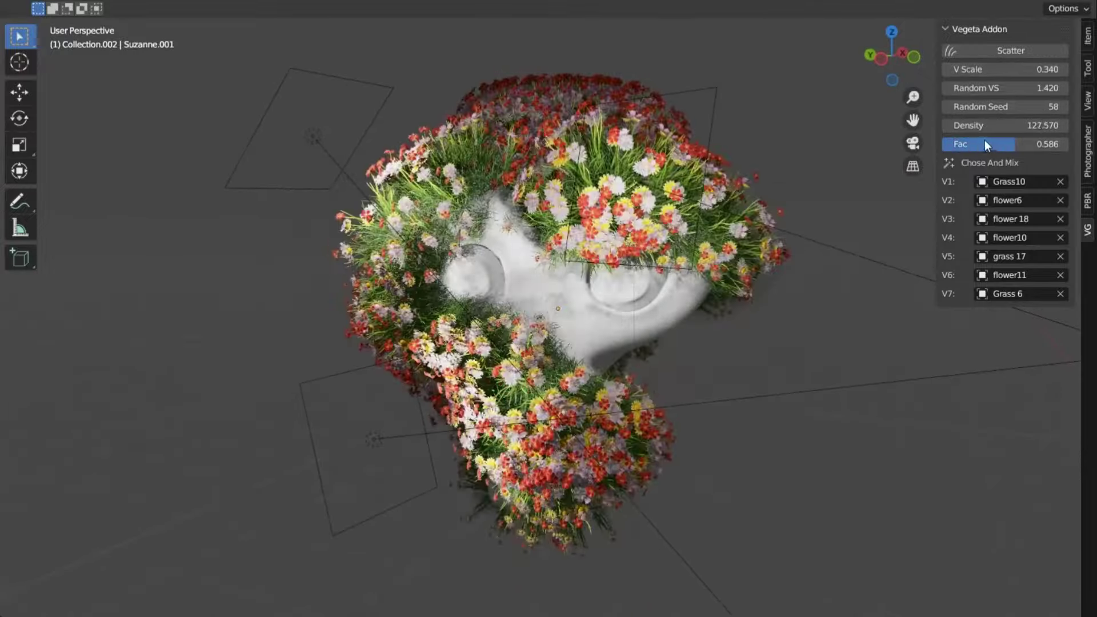
pyautogui.moveTo(971, 149); pyautogui.dragTo(914, 149)
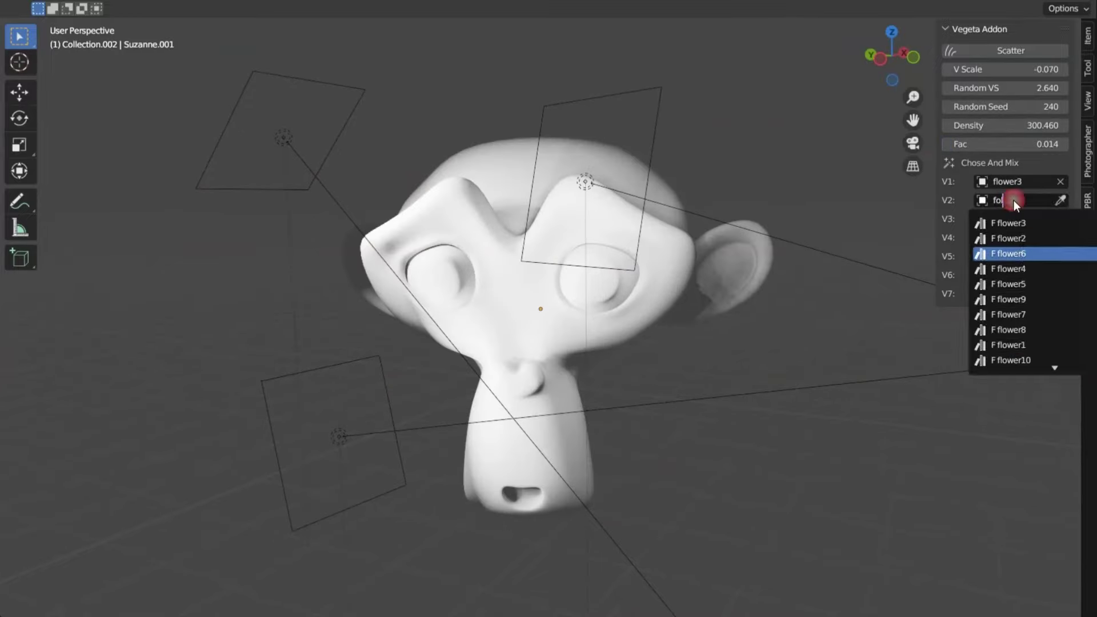
pyautogui.moveTo(948, 144); pyautogui.dragTo(1005, 144)
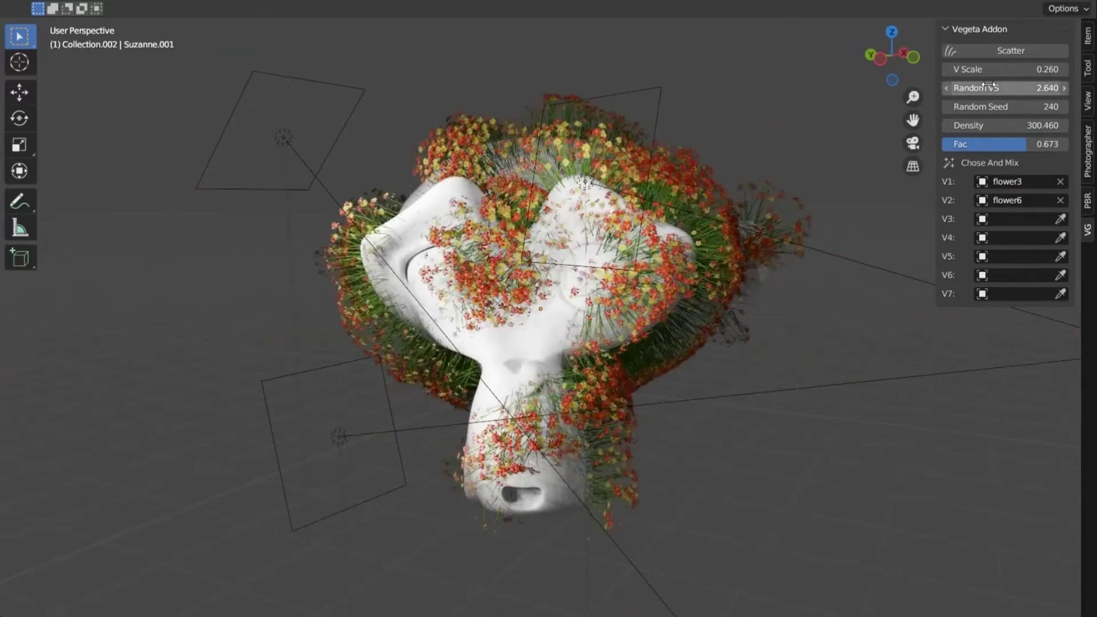
pyautogui.moveTo(974, 87)
pyautogui.mouseDown()
pyautogui.moveTo(1008, 88)
pyautogui.moveTo(1005, 70)
pyautogui.moveTo(989, 88)
pyautogui.moveTo(948, 69)
pyautogui.mouseUp()
pyautogui.moveTo(982, 106)
pyautogui.mouseDown()
pyautogui.moveTo(1006, 106)
pyautogui.moveTo(1006, 69)
pyautogui.moveTo(1011, 88)
pyautogui.moveTo(988, 107)
pyautogui.mouseUp()
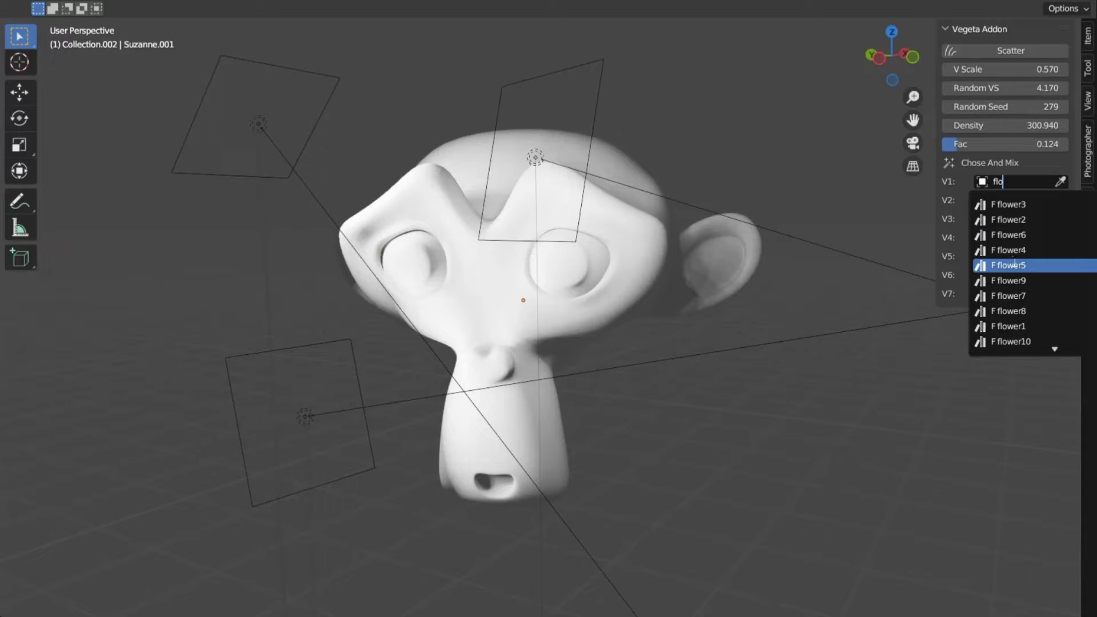
# - Set the four plant varieties to flower5, Grass10, flower6 and flower3
pyautogui.click(1014, 265)
pyautogui.click(1011, 200)
pyautogui.click(1006, 220)
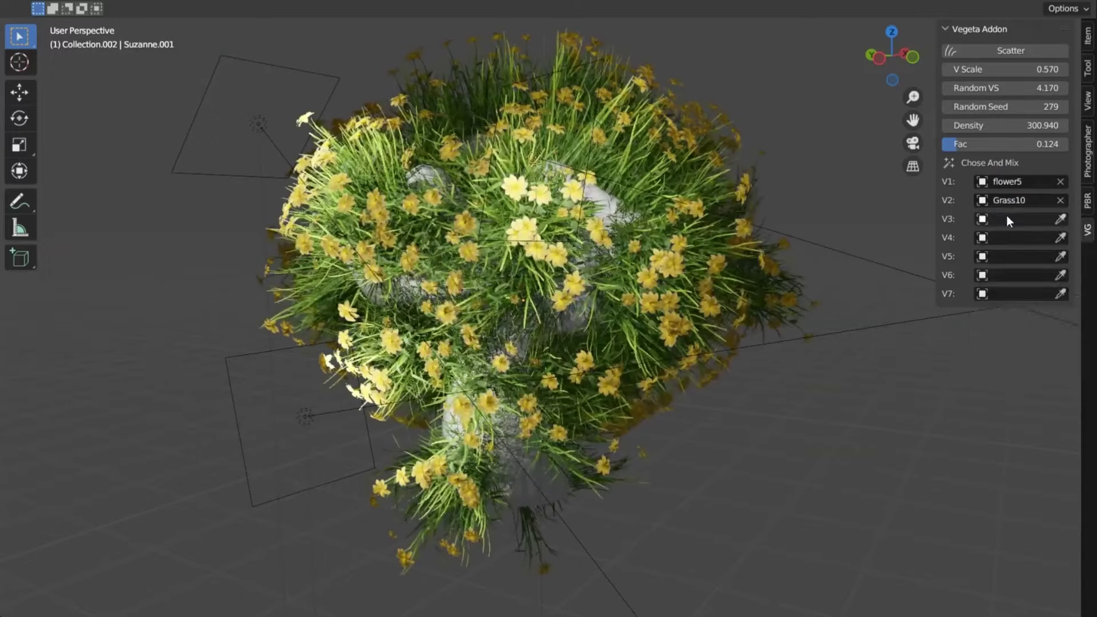
pyautogui.click(1009, 272)
pyautogui.click(1008, 237)
pyautogui.click(1010, 260)
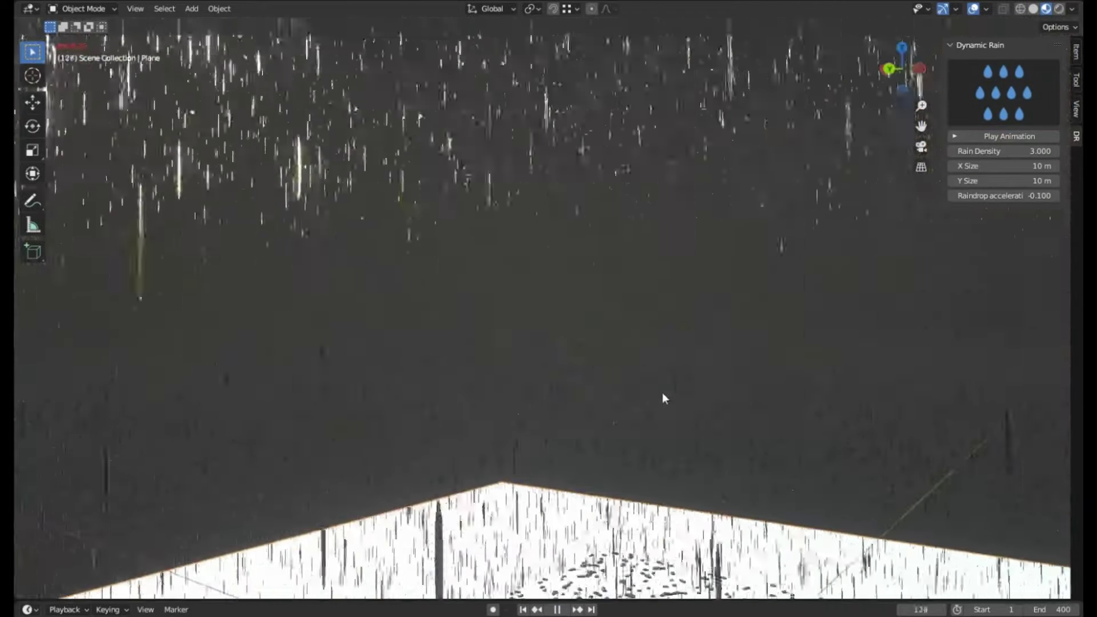
# - Orbit around the raining scene, stopping and restarting the rain to inspect the wet box top
pyautogui.moveTo(719, 460); pyautogui.dragTo(374, 462, button='middle')
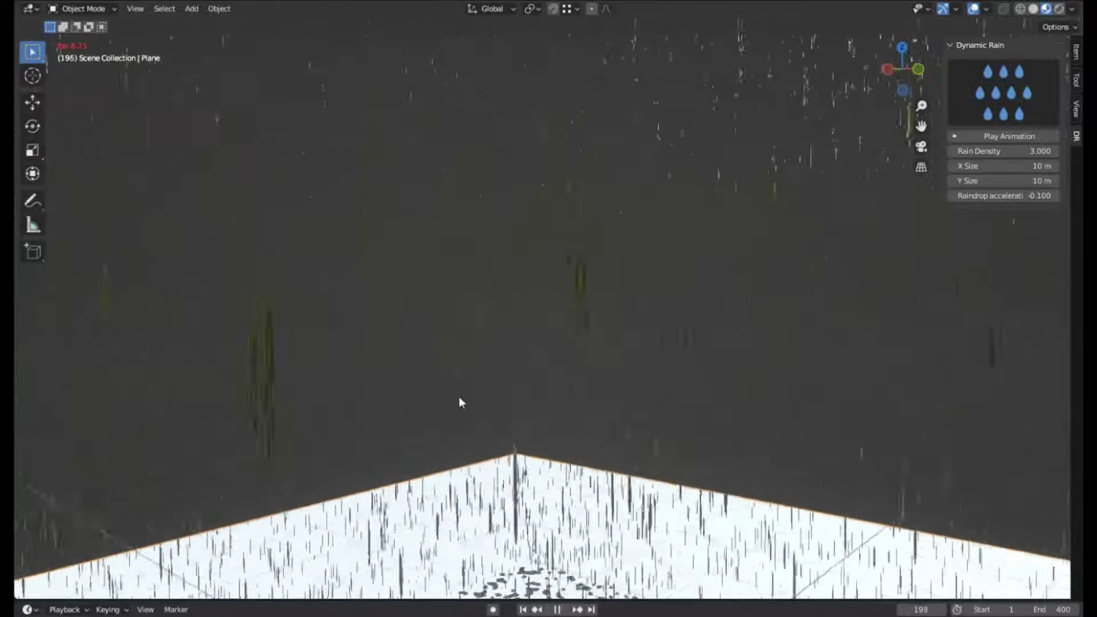
pyautogui.click(972, 131)
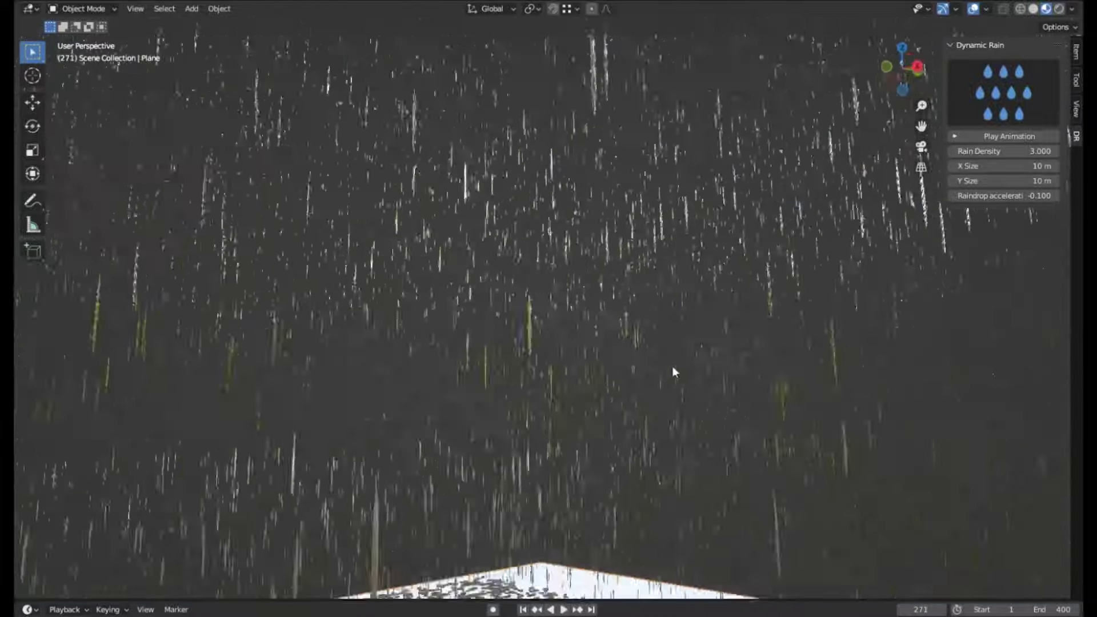
pyautogui.moveTo(673, 365); pyautogui.dragTo(424, 201, button='middle')
pyautogui.click(1017, 135)
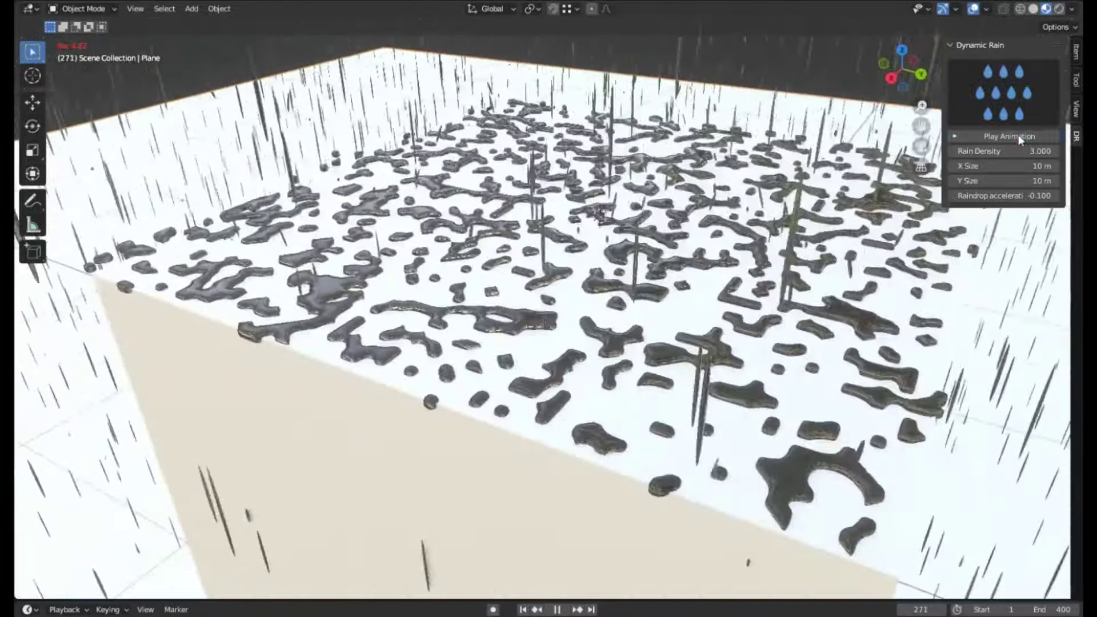
pyautogui.scroll(-5, 1017, 135)
pyautogui.moveTo(1017, 135)
pyautogui.mouseDown(button='middle')
pyautogui.moveTo(608, 306)
pyautogui.moveTo(835, 357)
pyautogui.moveTo(564, 387)
pyautogui.moveTo(424, 418)
pyautogui.mouseUp(button='middle')
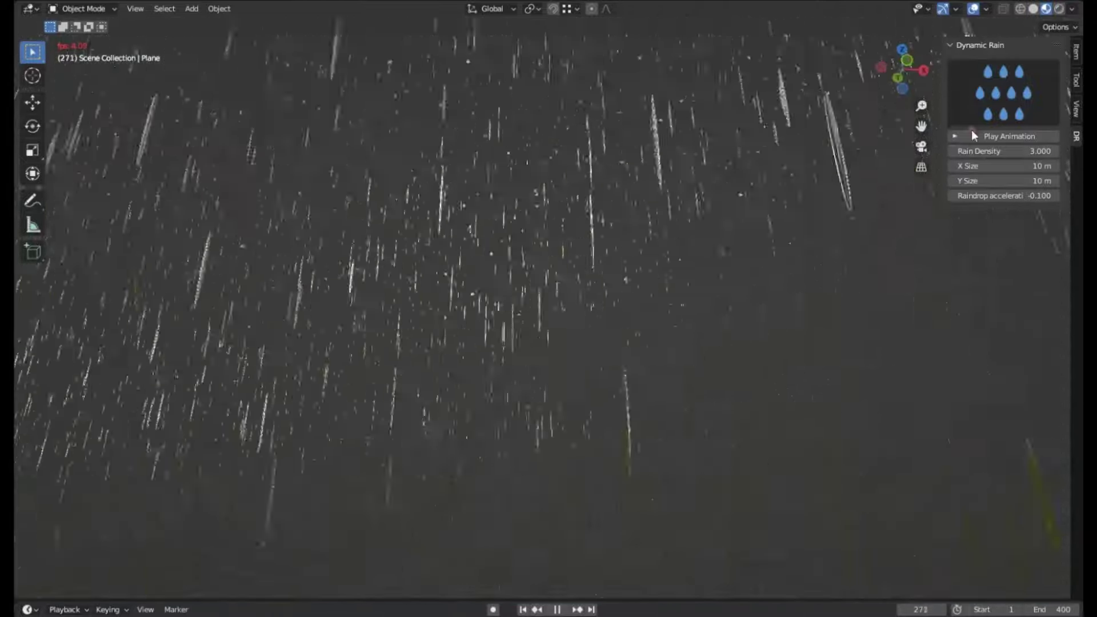
pyautogui.press('Escape')
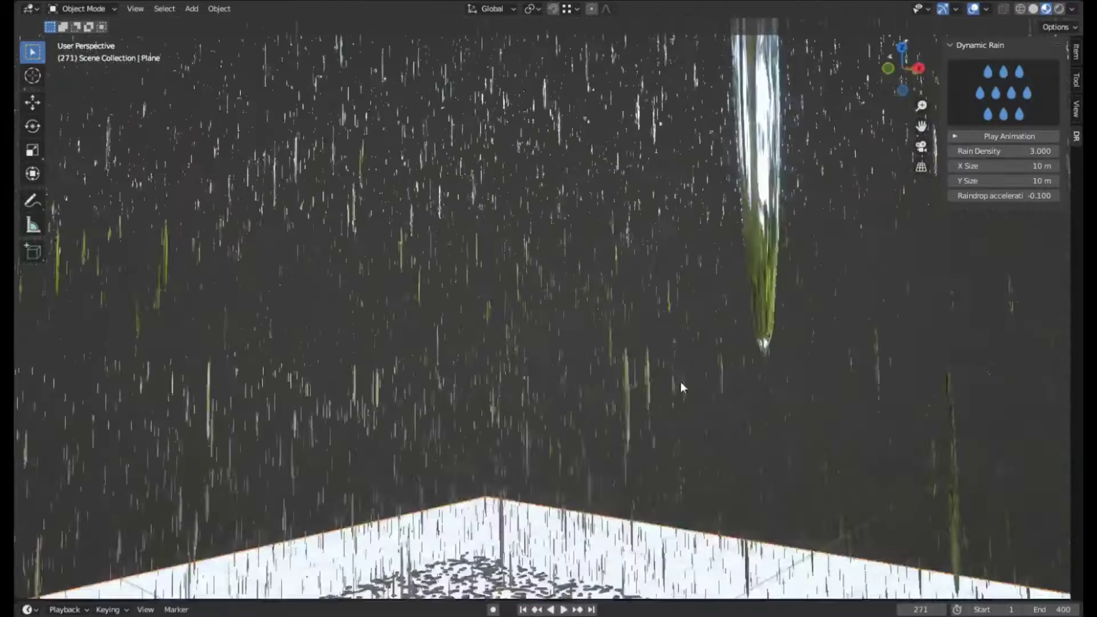
pyautogui.moveTo(680, 381); pyautogui.dragTo(571, 468, button='middle')
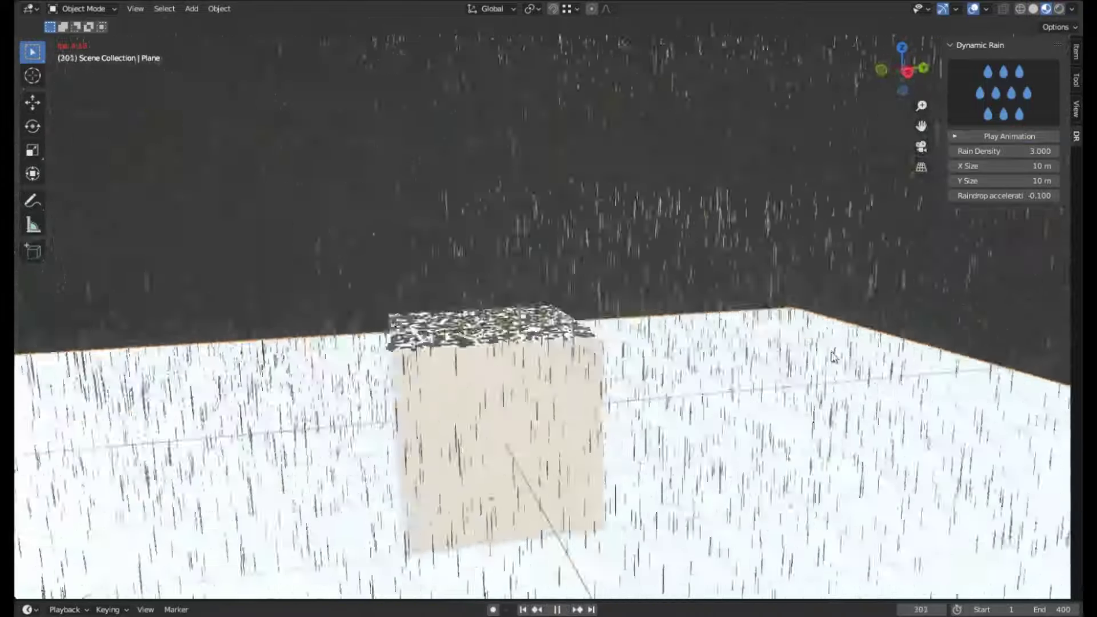
pyautogui.moveTo(833, 356)
pyautogui.mouseDown(button='middle')
pyautogui.moveTo(577, 385)
pyautogui.moveTo(423, 417)
pyautogui.mouseUp(button='middle')
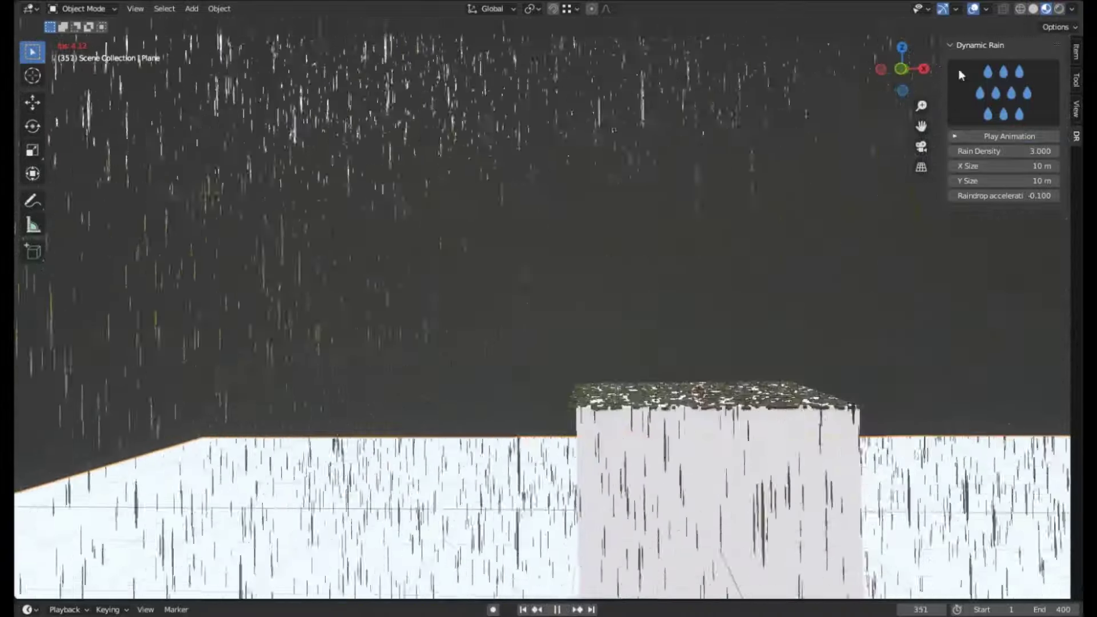
pyautogui.click(1009, 84)
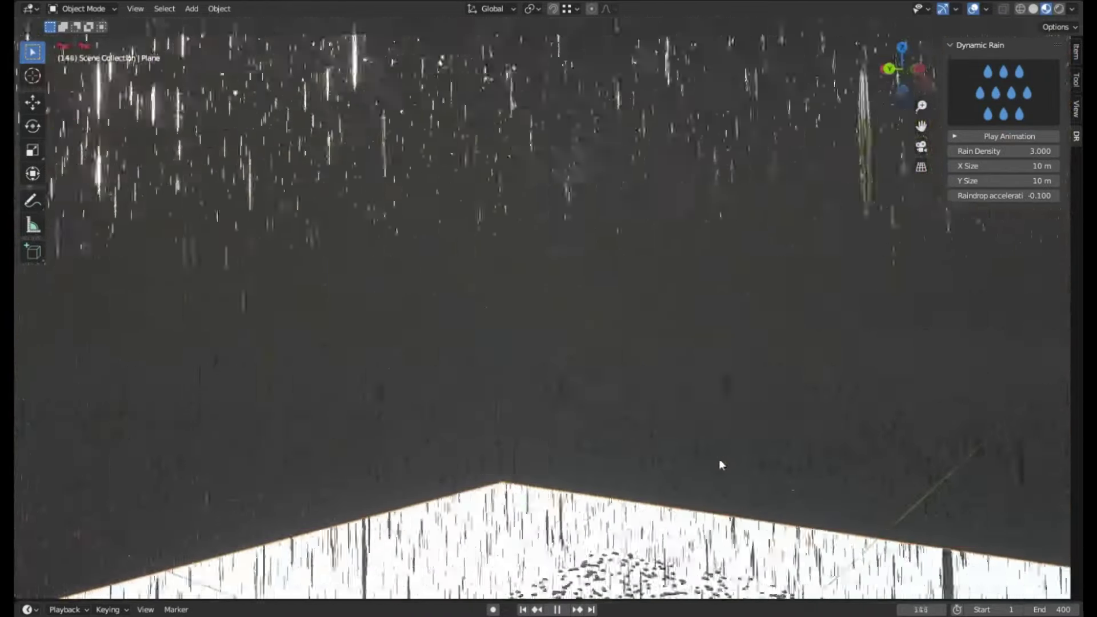
# - Restart the rain and view the cube and plane from above and low angles
pyautogui.moveTo(507, 460); pyautogui.dragTo(574, 398, button='middle')
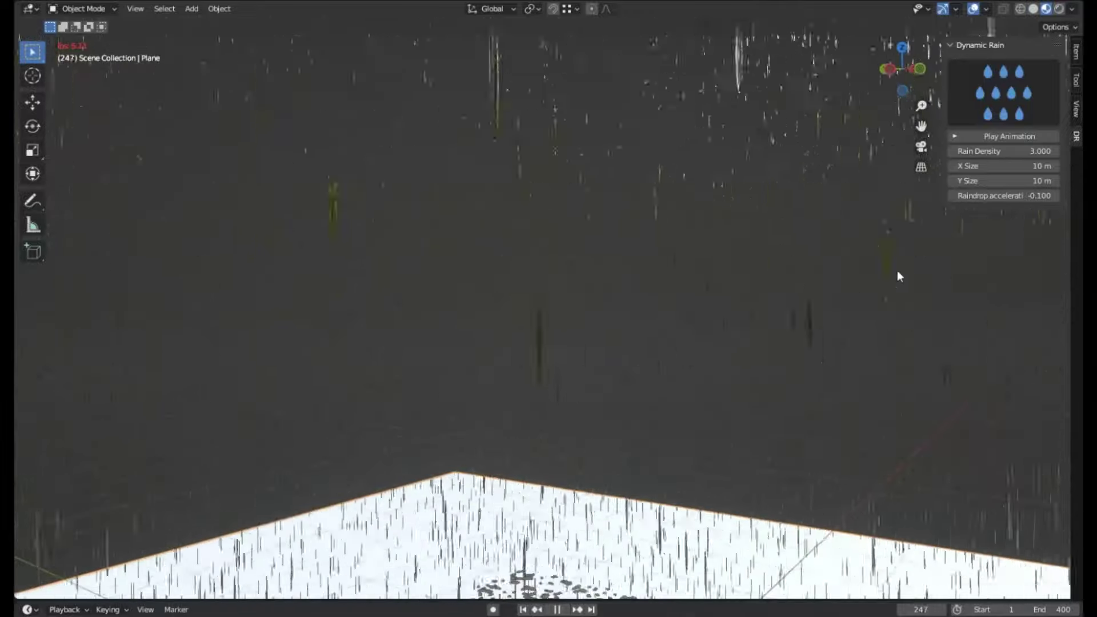
pyautogui.moveTo(634, 342)
pyautogui.mouseDown(button='middle')
pyautogui.moveTo(704, 118)
pyautogui.moveTo(829, 149)
pyautogui.mouseUp(button='middle')
pyautogui.click(1004, 136)
pyautogui.moveTo(743, 228)
pyautogui.mouseDown(button='middle')
pyautogui.moveTo(624, 307)
pyautogui.moveTo(587, 397)
pyautogui.moveTo(824, 397)
pyautogui.moveTo(421, 416)
pyautogui.moveTo(937, 159)
pyautogui.mouseUp(button='middle')
pyautogui.click(1011, 91)
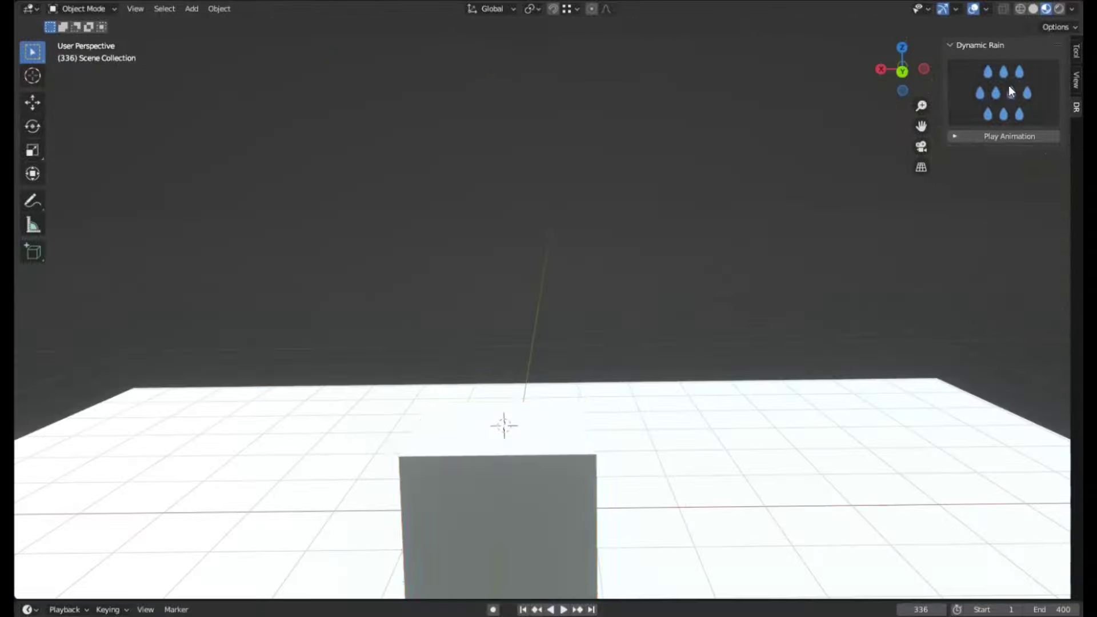
pyautogui.click(1012, 137)
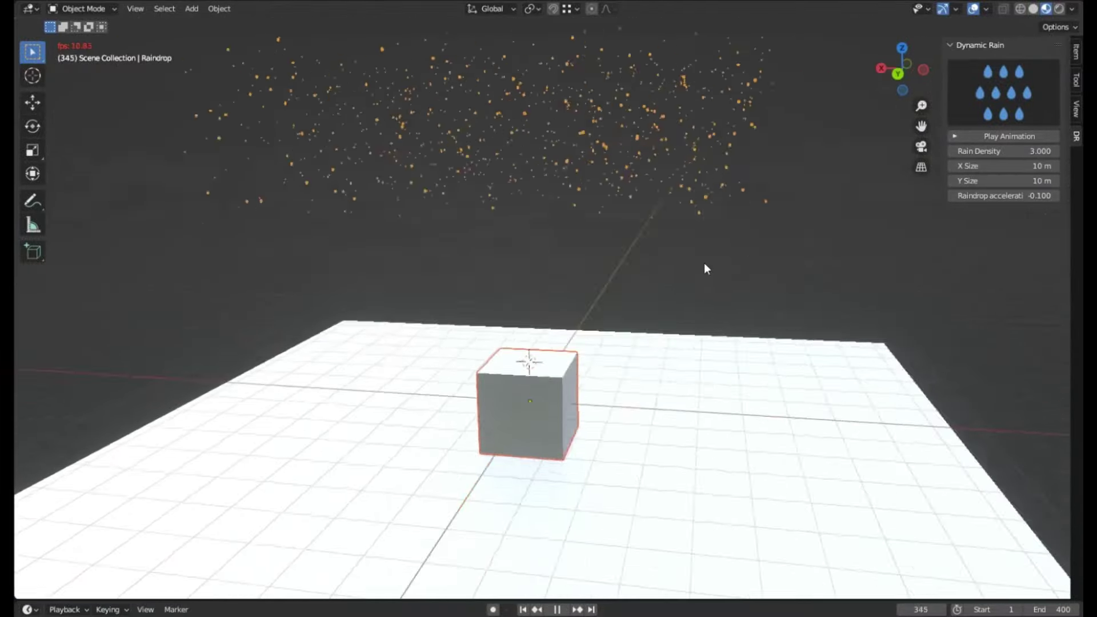
pyautogui.moveTo(705, 264)
pyautogui.mouseDown(button='middle')
pyautogui.moveTo(880, 313)
pyautogui.moveTo(791, 386)
pyautogui.moveTo(646, 373)
pyautogui.mouseUp(button='middle')
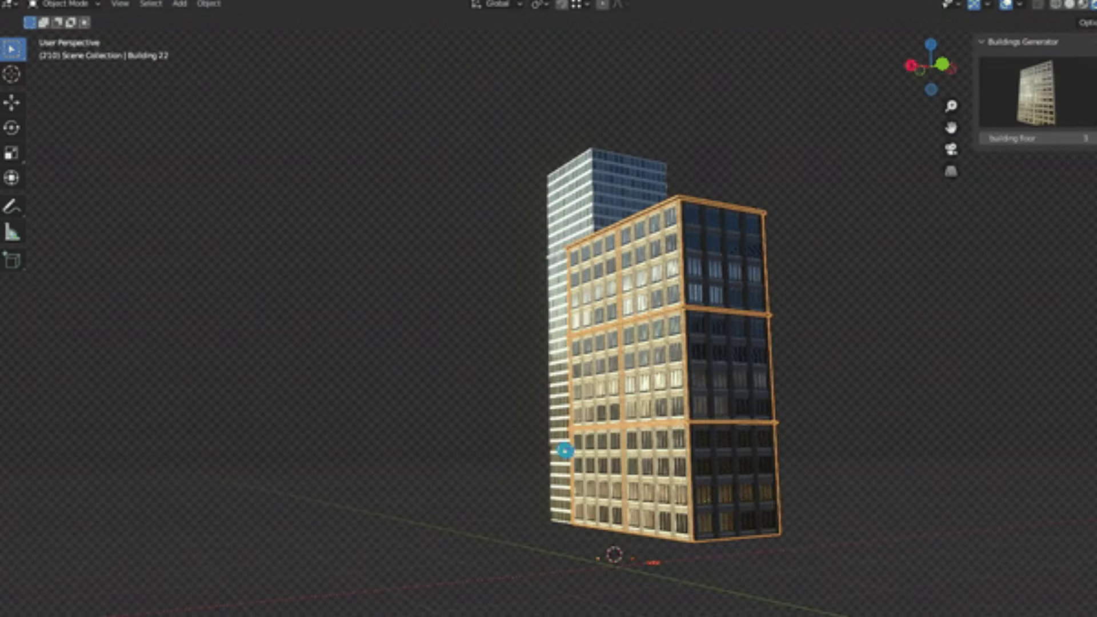
# - Add a glass building preset from the Buildings Generator gallery and orbit closer to inspect it
pyautogui.click(1035, 94)
pyautogui.click(631, 400)
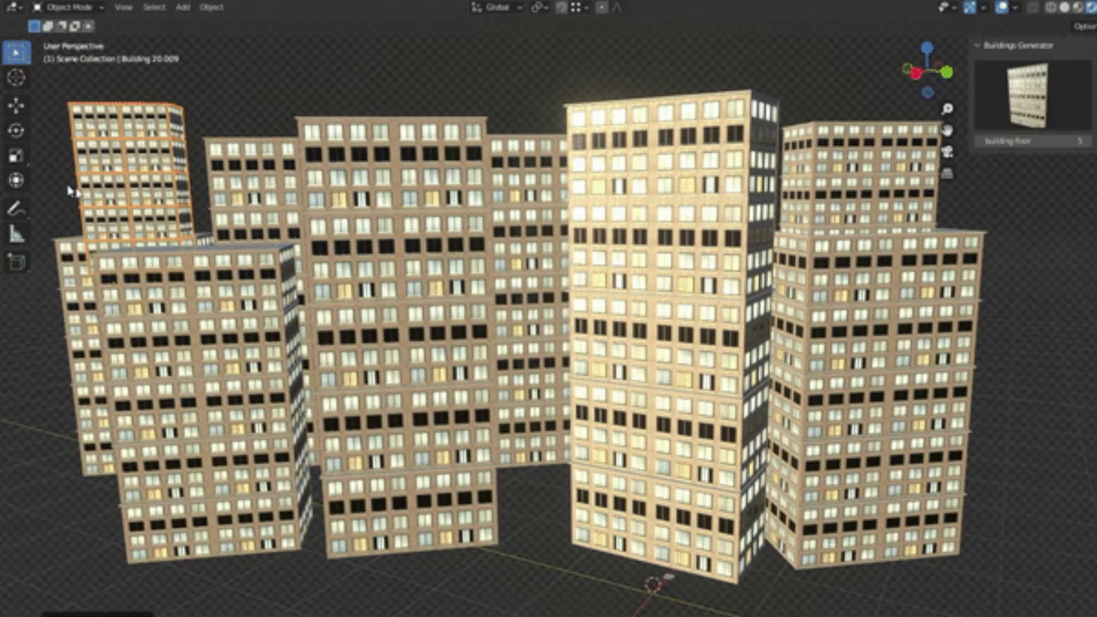
pyautogui.moveTo(196, 262); pyautogui.dragTo(808, 541, button='middle')
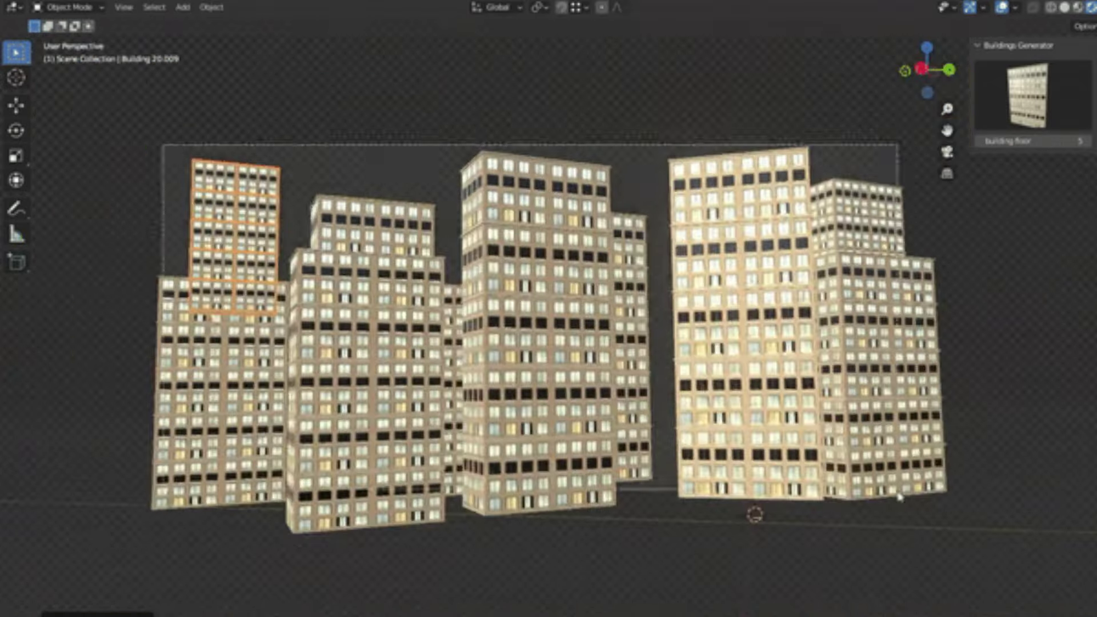